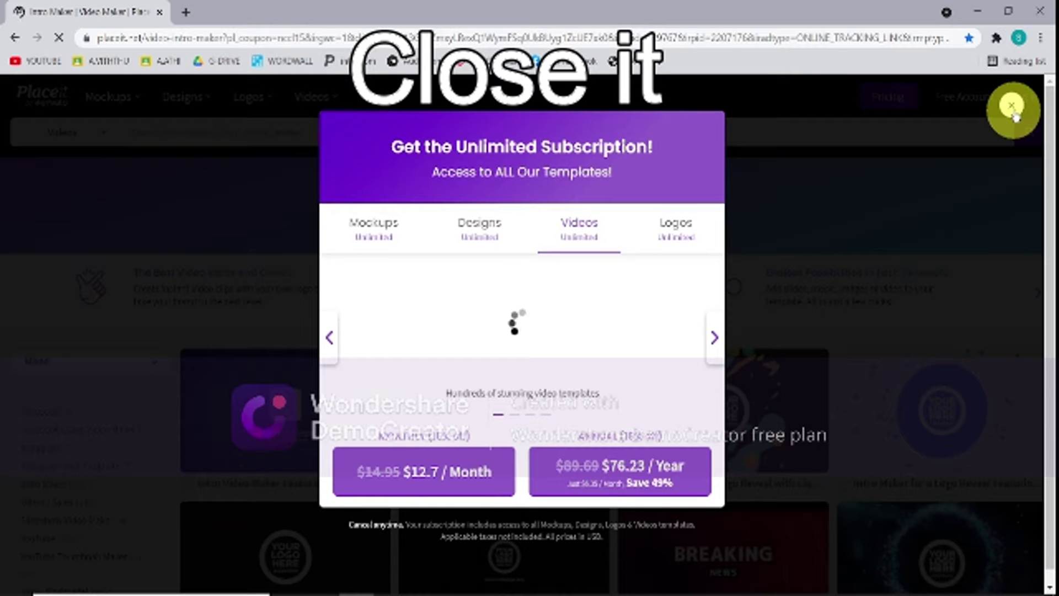
# Step: Dismiss the subscription offer and go to page 9 of the intro video templates
pyautogui.click(1013, 106)
pyautogui.scroll(-5, 1048, 232)
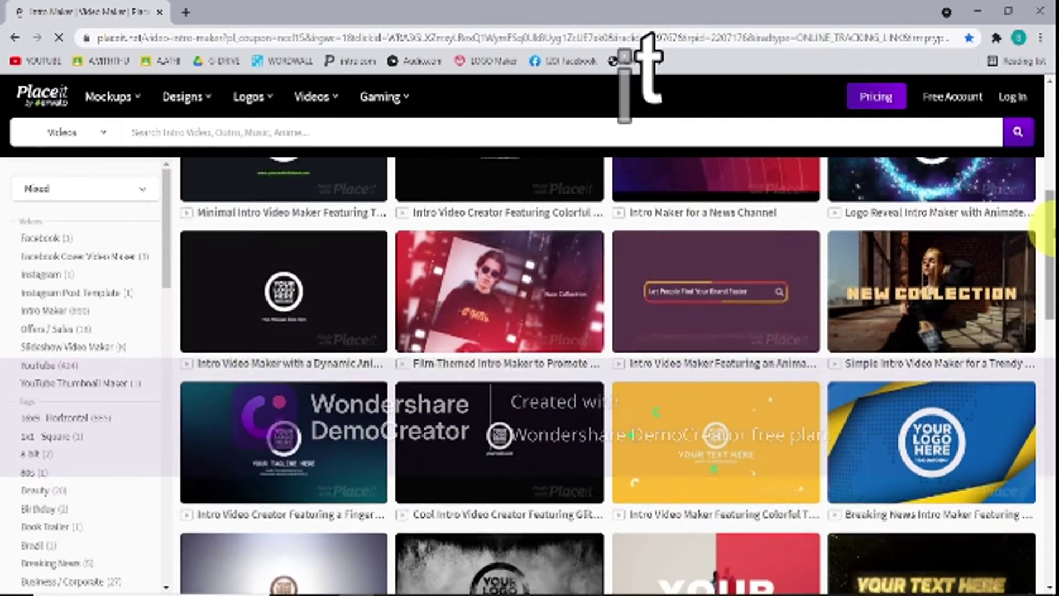
pyautogui.scroll(-1, 1048, 226)
pyautogui.scroll(-7, 1044, 226)
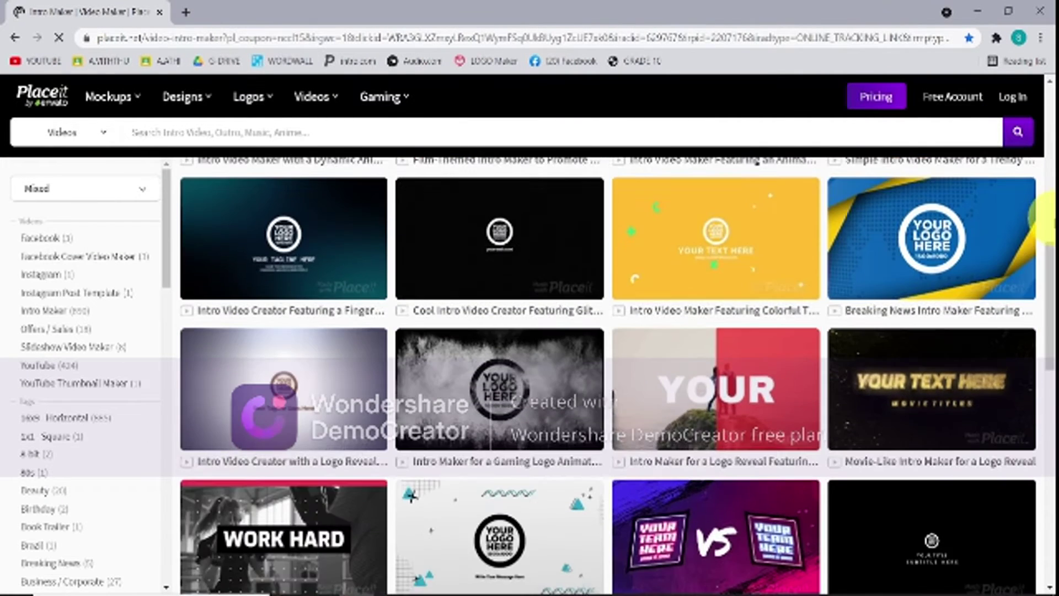
pyautogui.scroll(-6, 1043, 237)
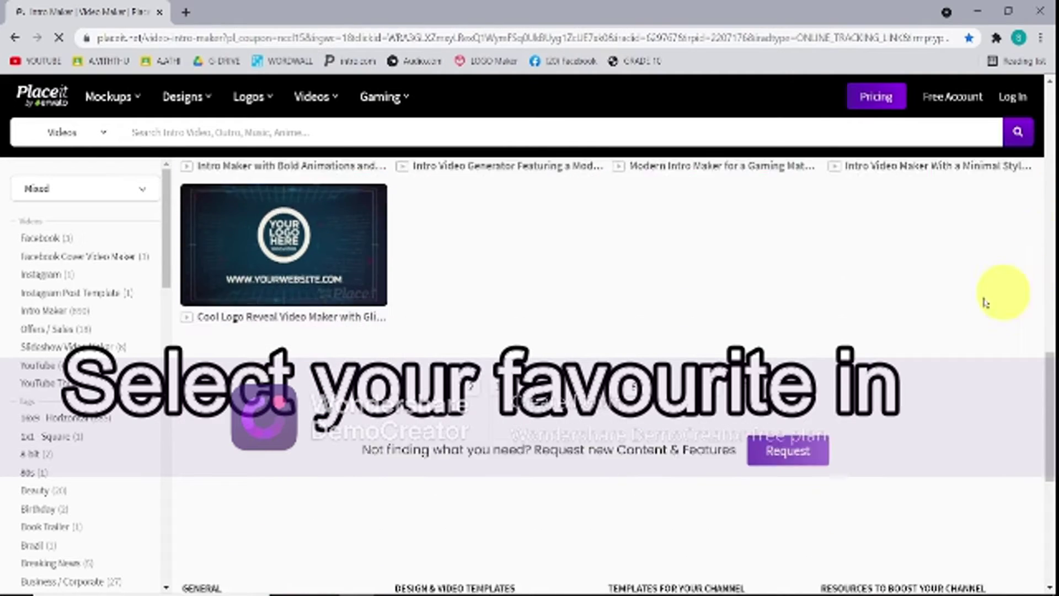
pyautogui.click(665, 259)
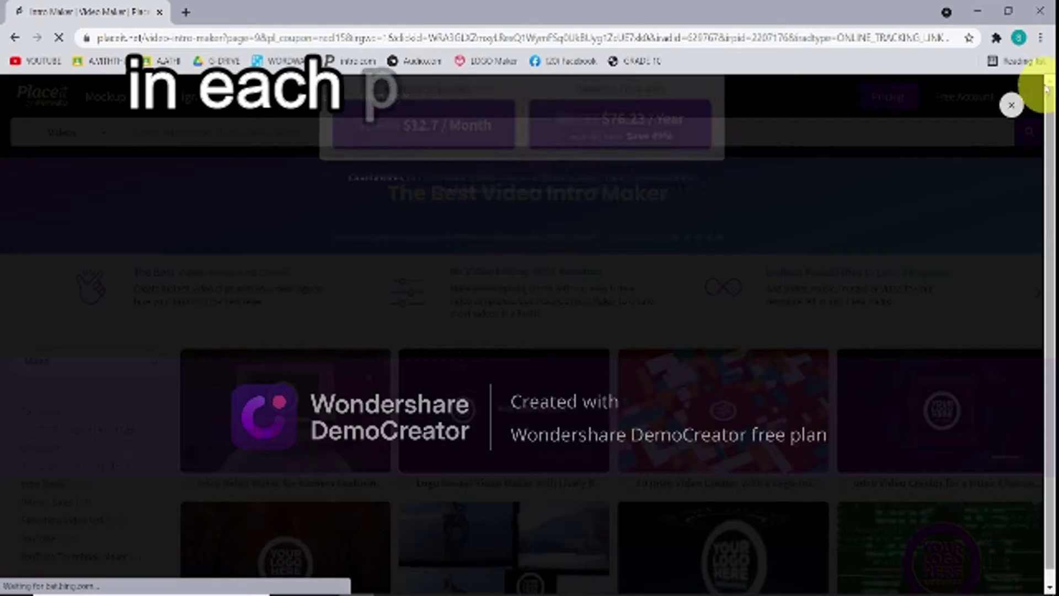
# Step: Dismiss the offer on page 9 and open the Intro Maker for a First Person Shooter template in the editor
pyautogui.click(1013, 100)
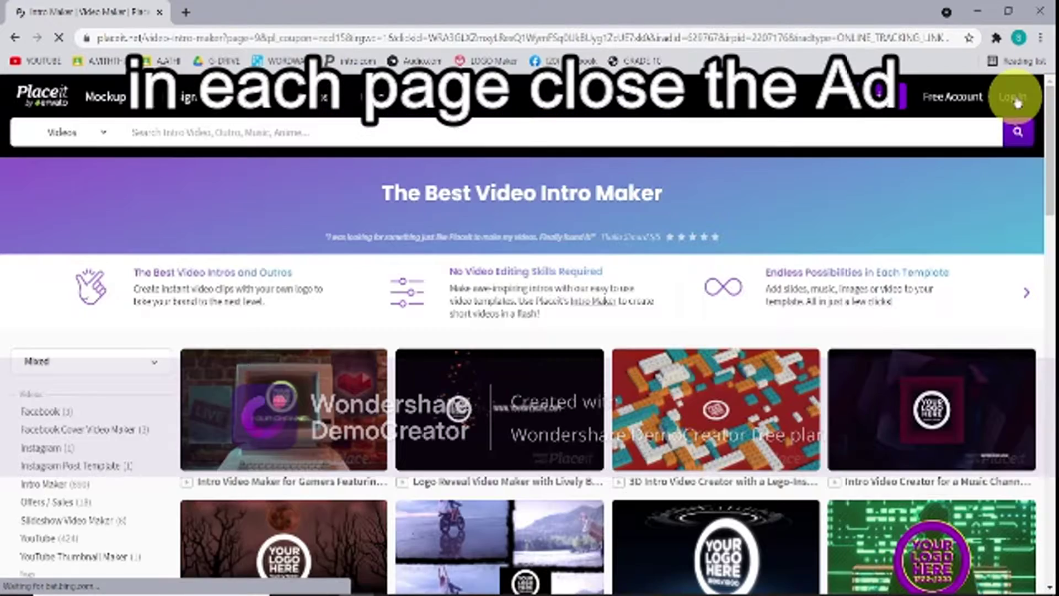
pyautogui.scroll(-5, 1049, 231)
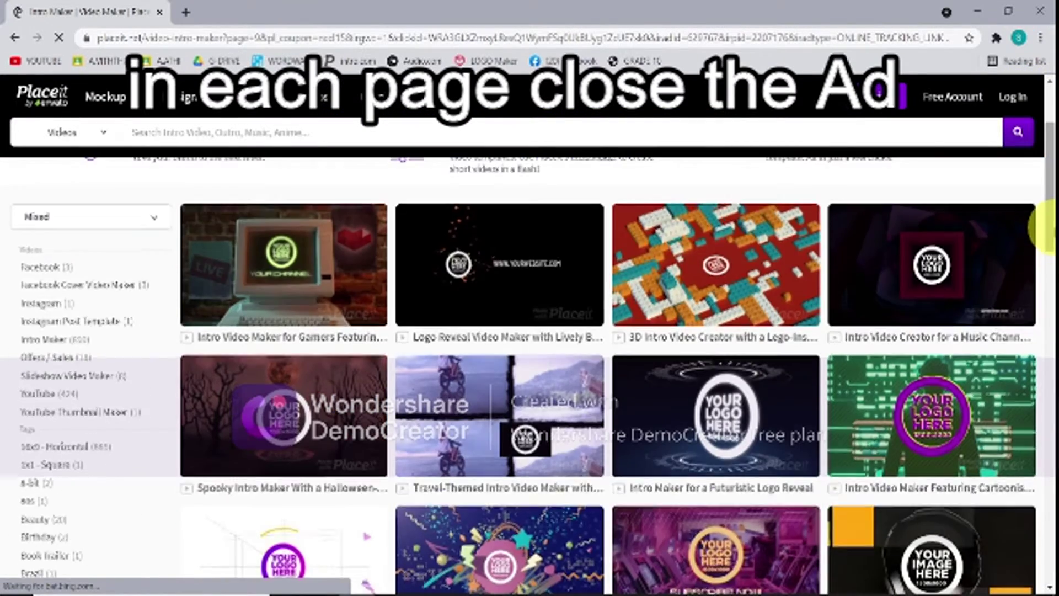
pyautogui.scroll(-2, 1048, 229)
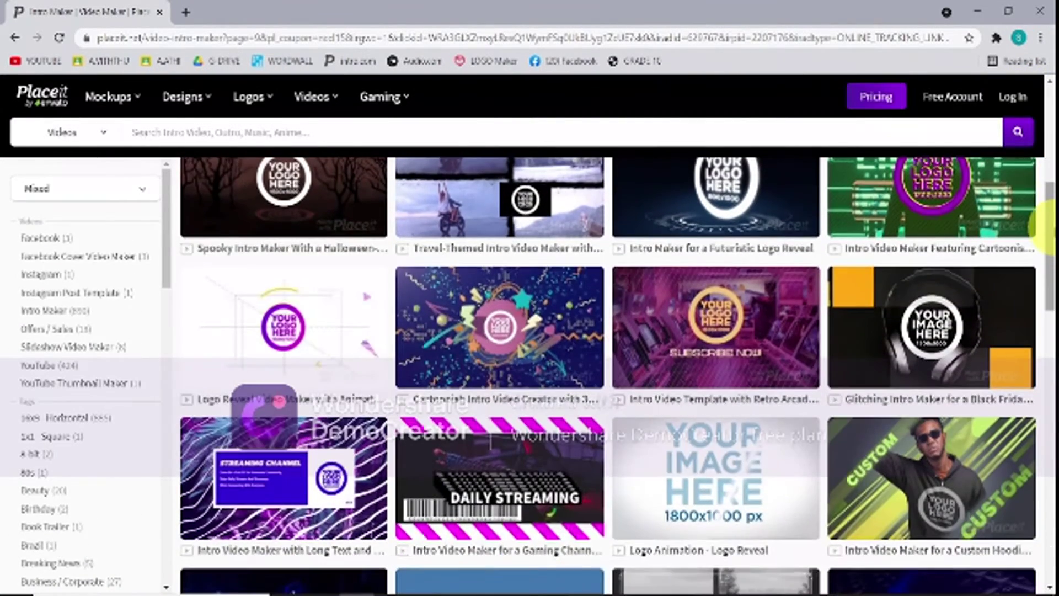
pyautogui.scroll(-5, 1048, 226)
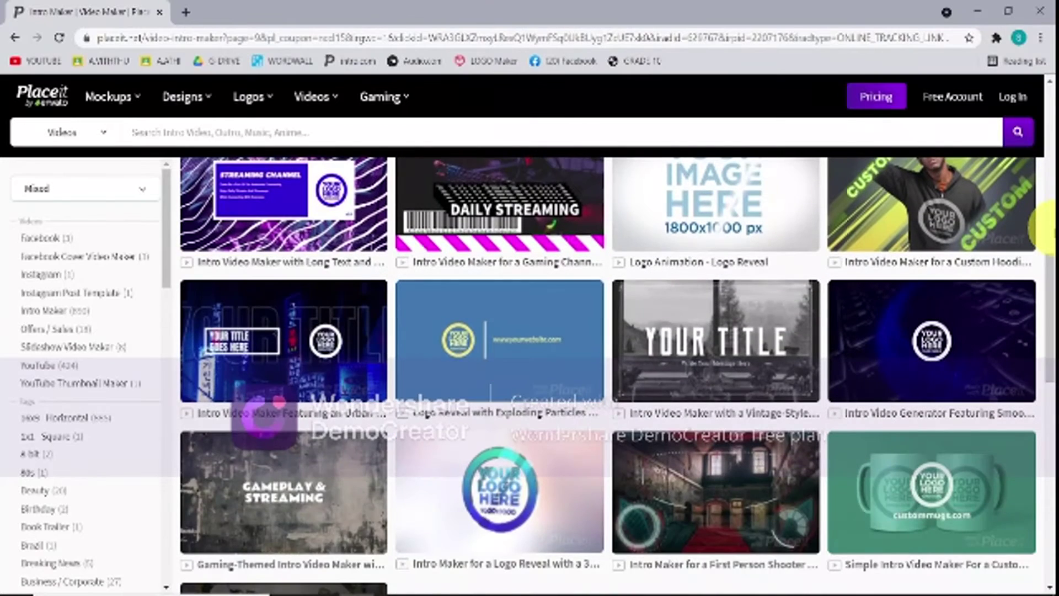
pyautogui.scroll(-5, 1049, 229)
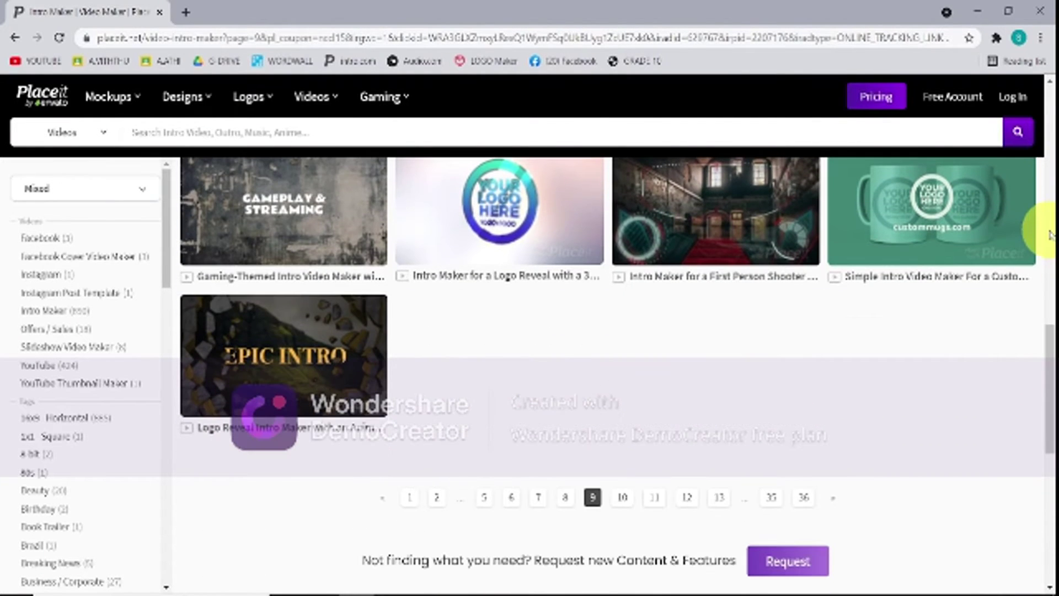
pyautogui.scroll(1, 752, 417)
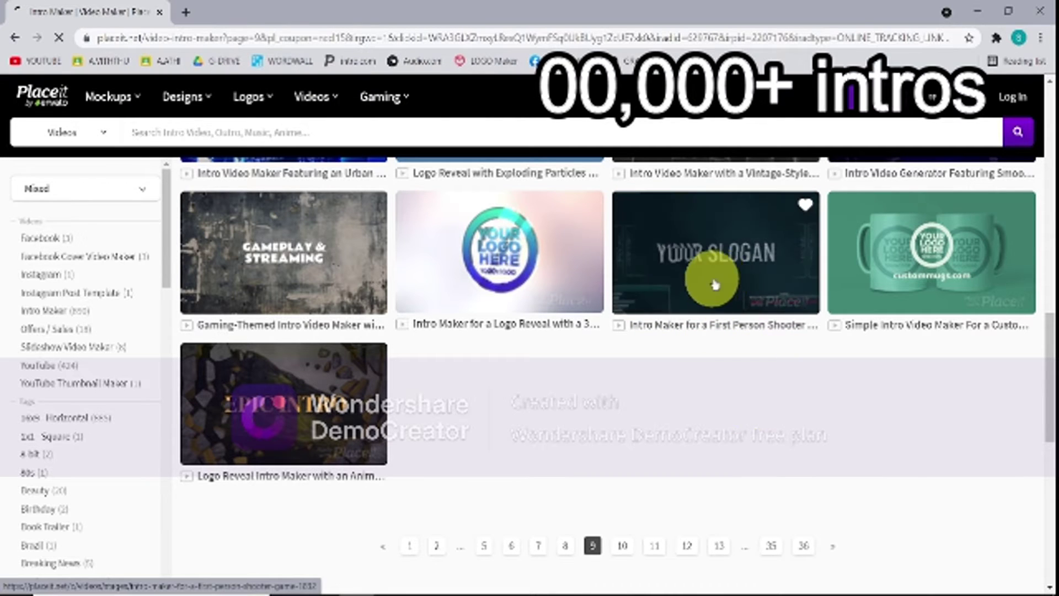
pyautogui.click(755, 260)
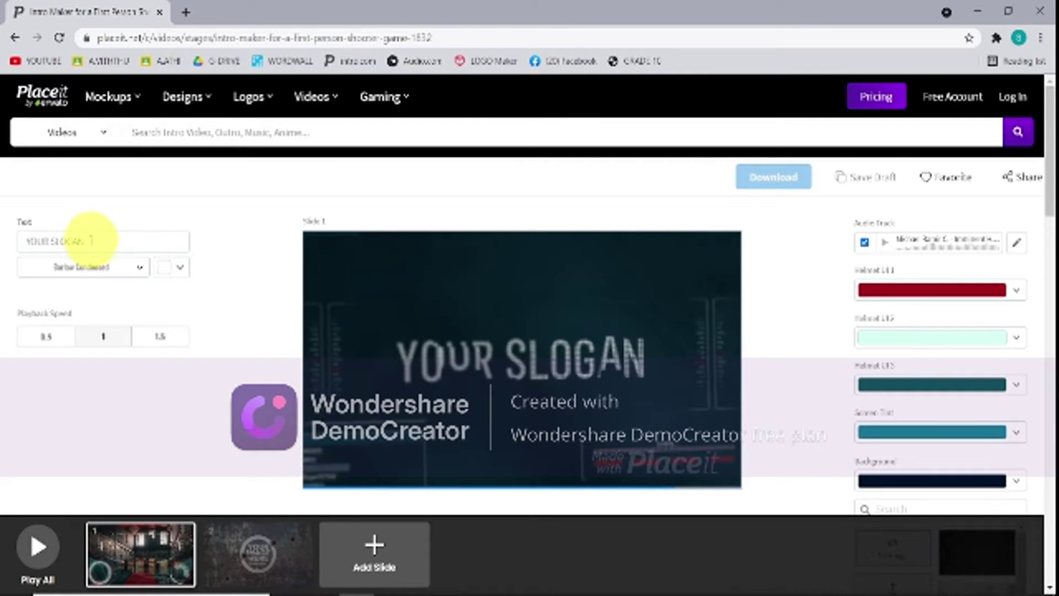
# Step: Replace the YOUR SLOGAN text on slide 1 with the channel name
pyautogui.moveTo(107, 239); pyautogui.dragTo(11, 243)
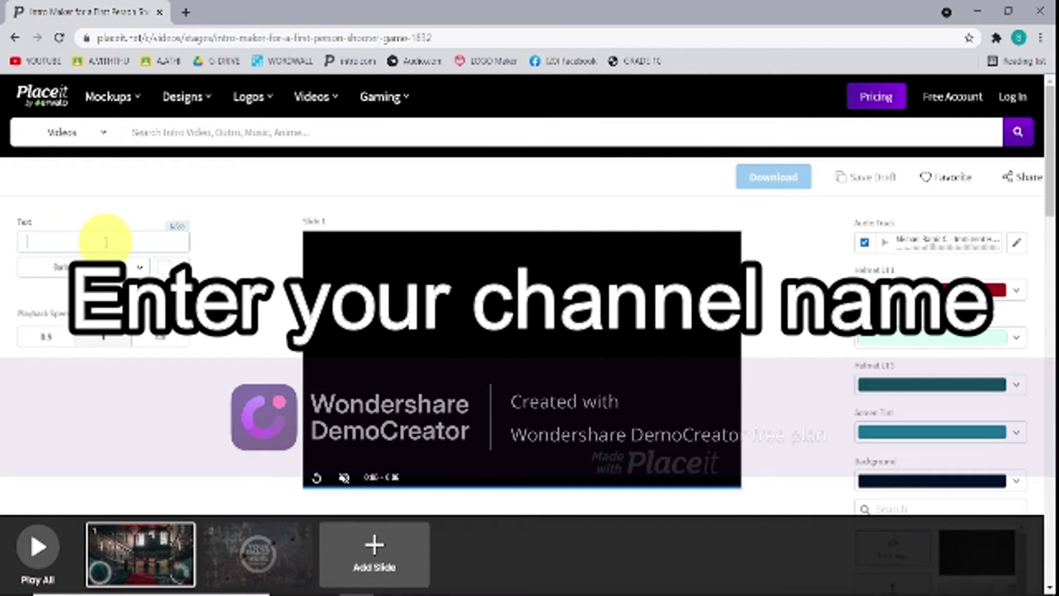
pyautogui.write('A.')
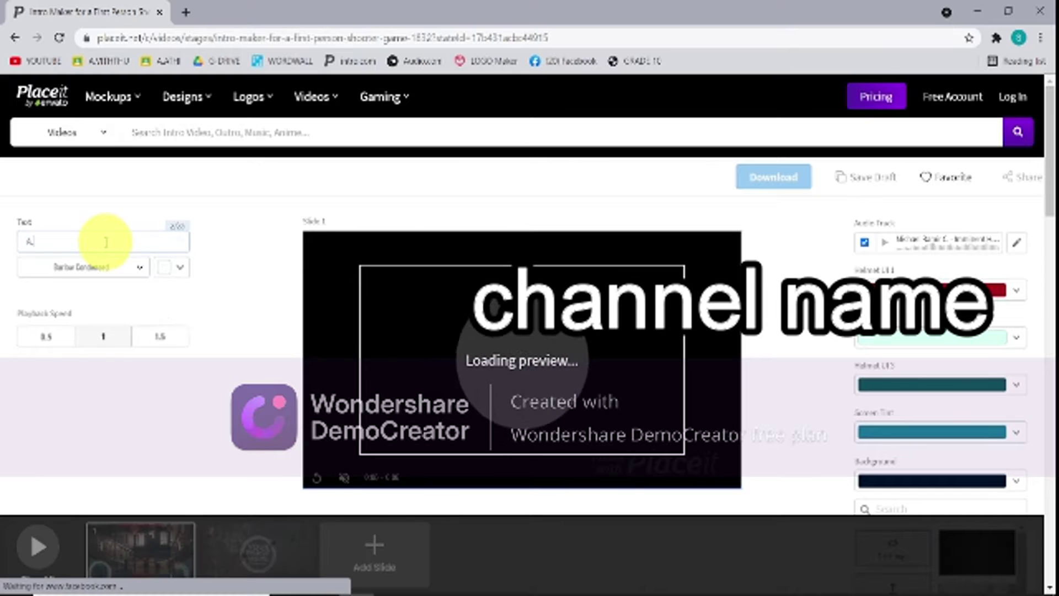
pyautogui.write('RISHON')
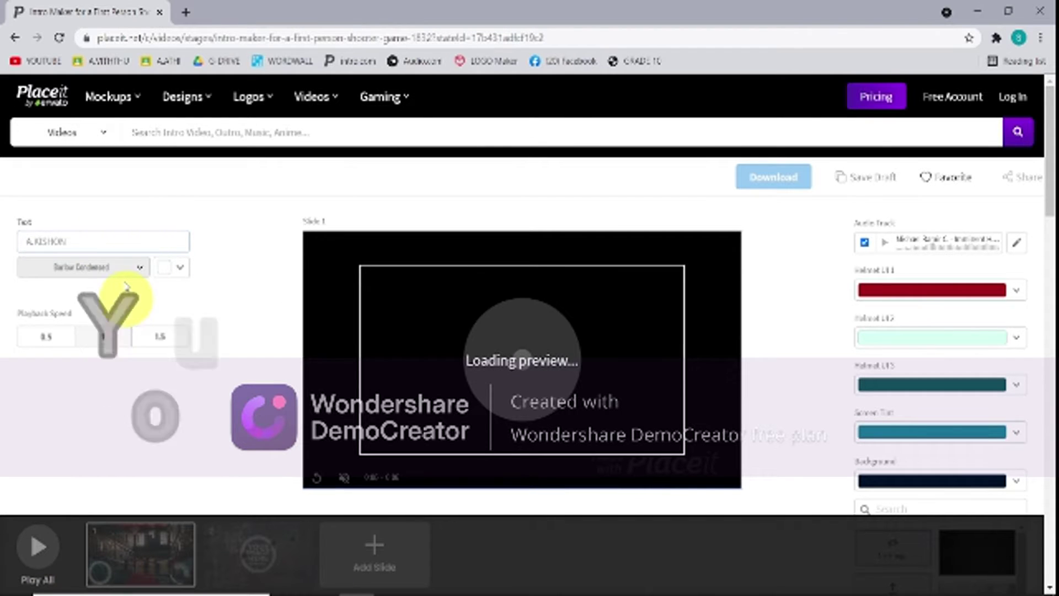
# Step: Set the font of the slide 1 text to the bold italic Alegreya Sans and close the font list
pyautogui.click(131, 269)
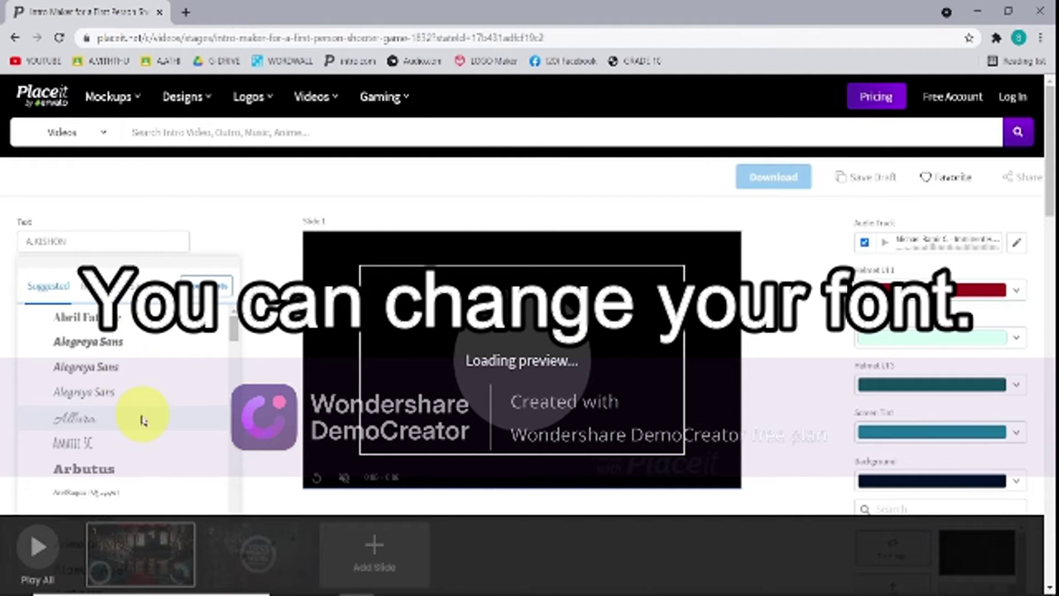
pyautogui.scroll(-3, 142, 421)
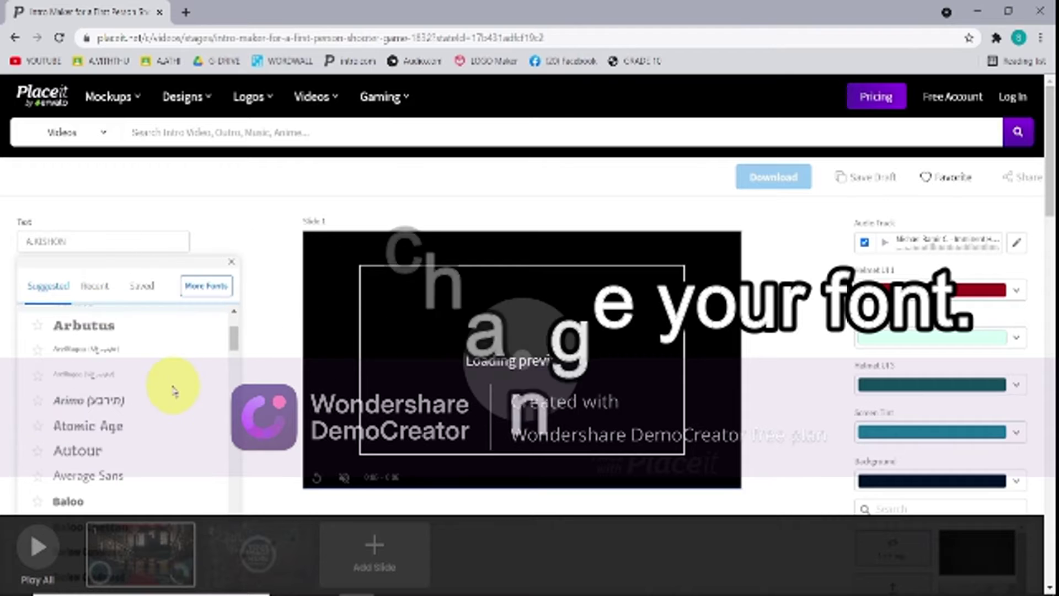
pyautogui.scroll(-1, 165, 394)
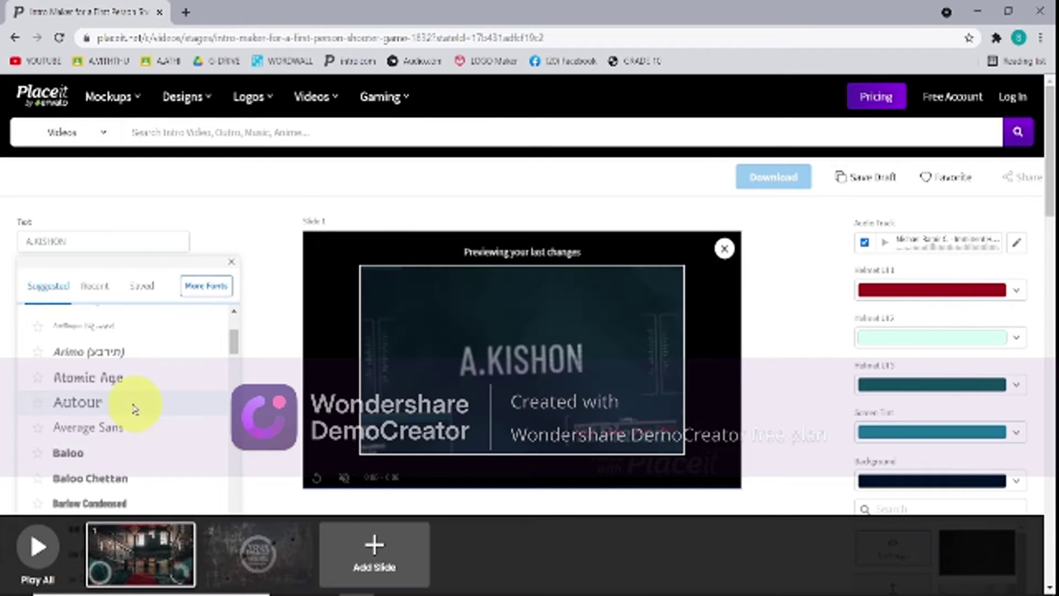
pyautogui.click(113, 379)
pyautogui.scroll(5, 113, 373)
pyautogui.click(114, 343)
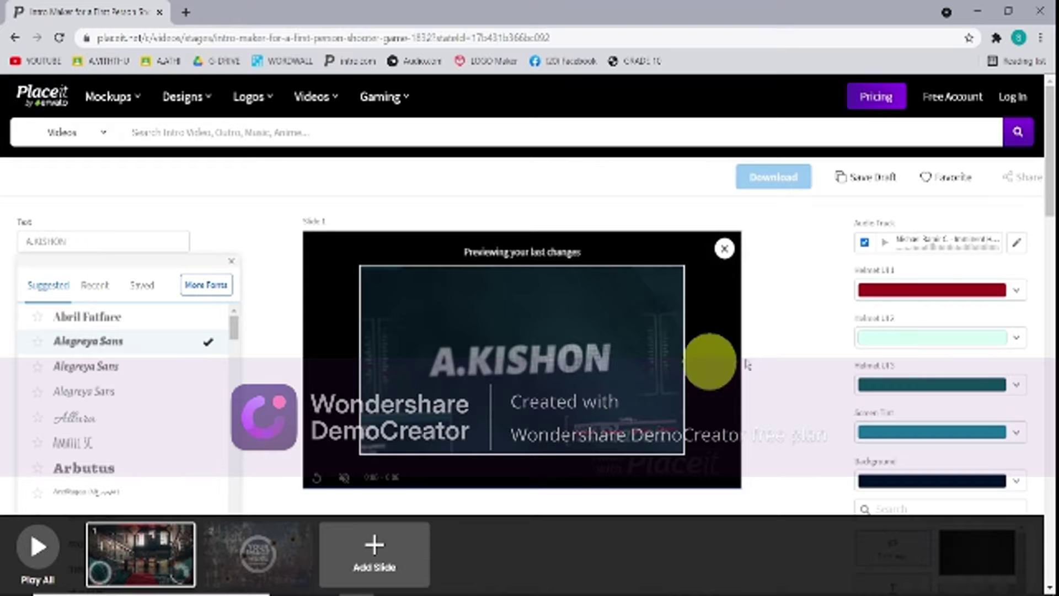
pyautogui.click(236, 267)
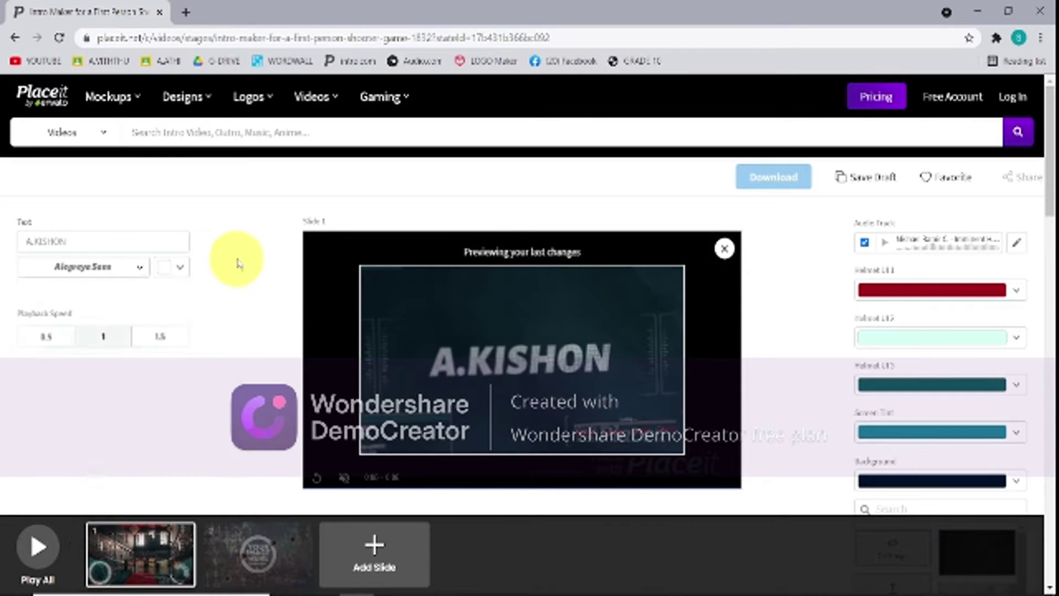
# Step: Open slide 2 and set its background to the brown rusted metal image
pyautogui.scroll(-5, 366, 267)
pyautogui.scroll(5, 371, 279)
pyautogui.scroll(1, 386, 331)
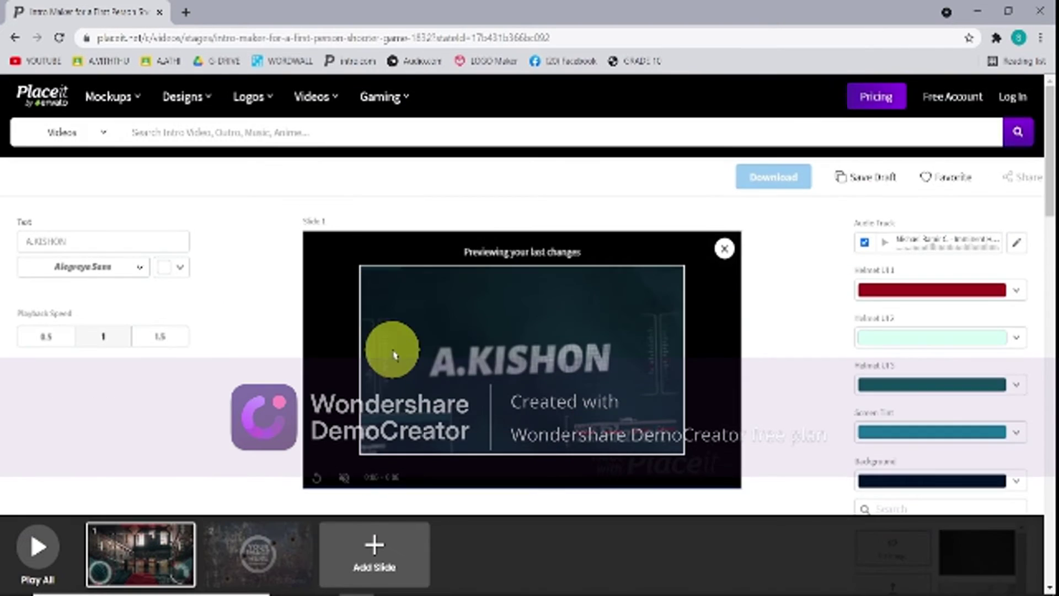
pyautogui.scroll(-5, 558, 355)
pyautogui.moveTo(265, 505)
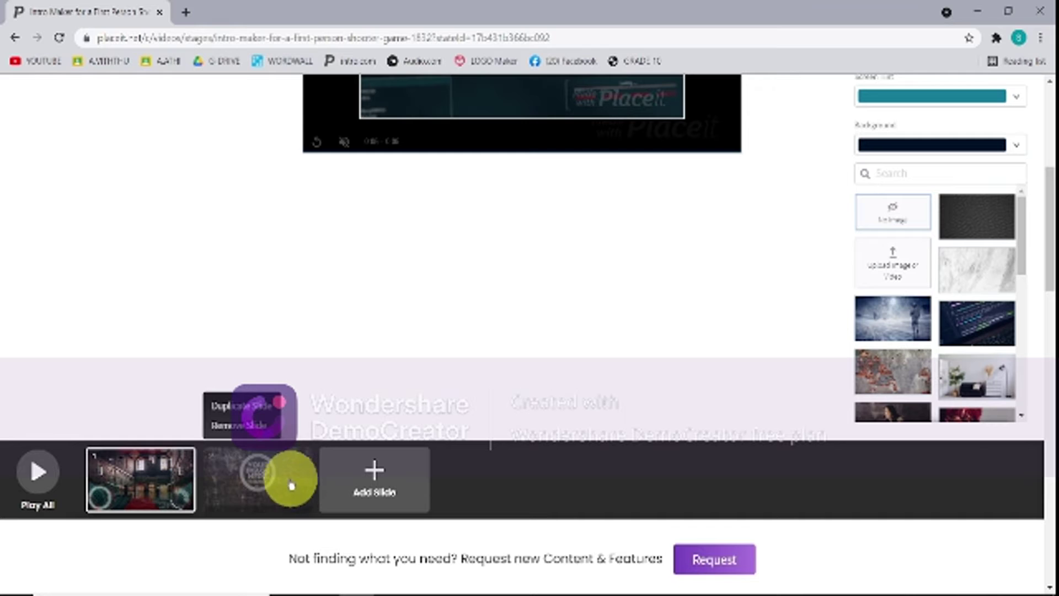
pyautogui.click(259, 466)
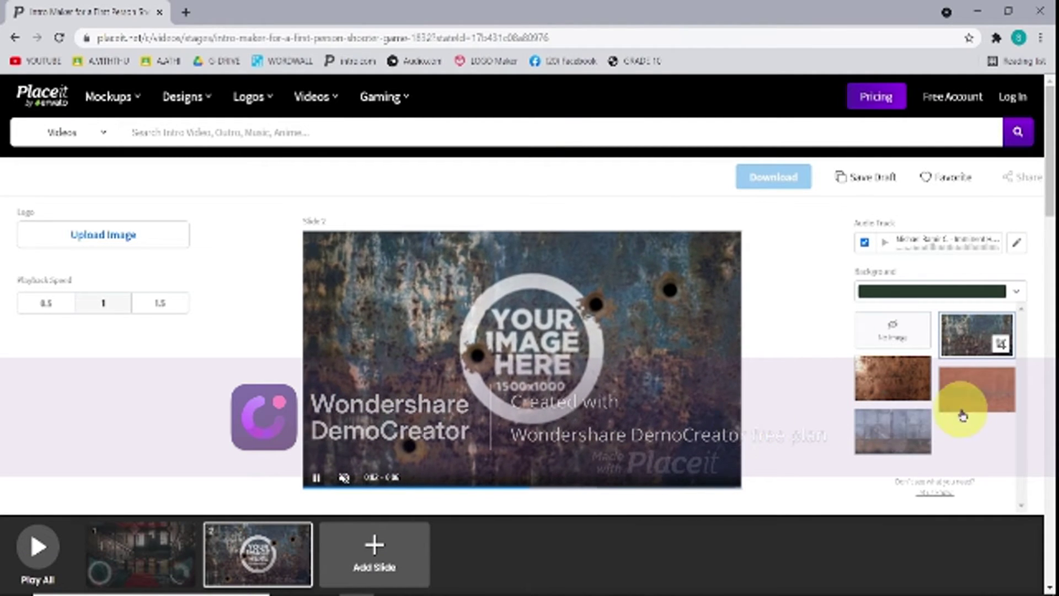
pyautogui.scroll(-2, 963, 415)
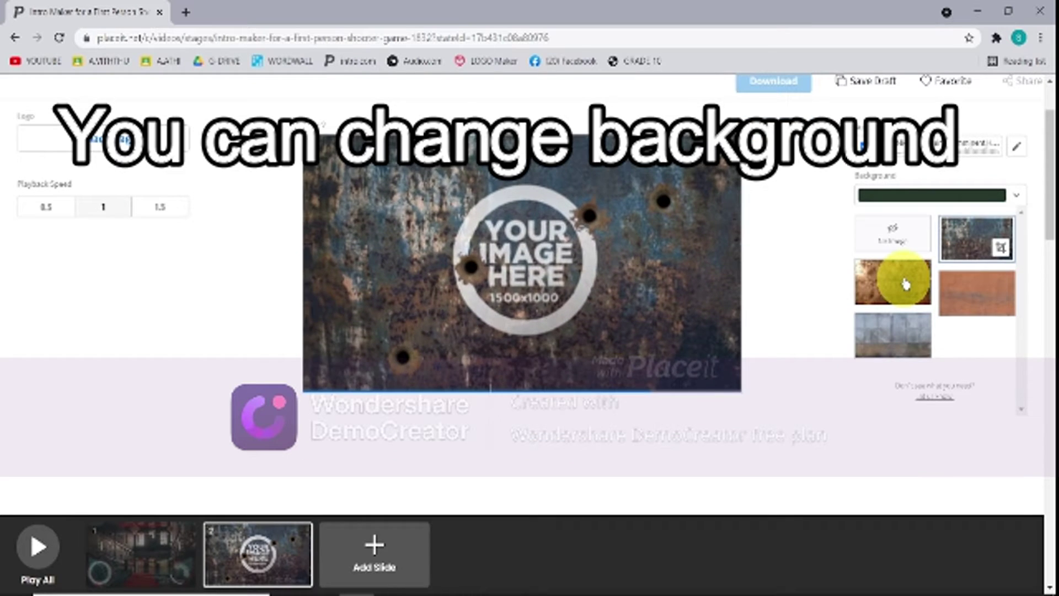
pyautogui.click(906, 284)
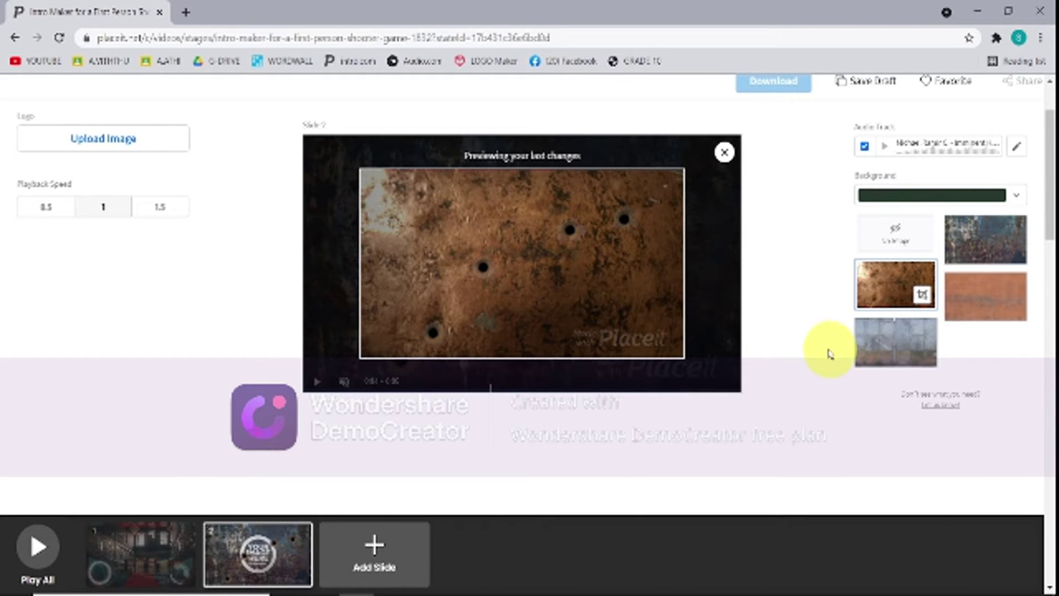
# Step: Search Google Images for "steel background image" in a new browser tab
pyautogui.click(183, 12)
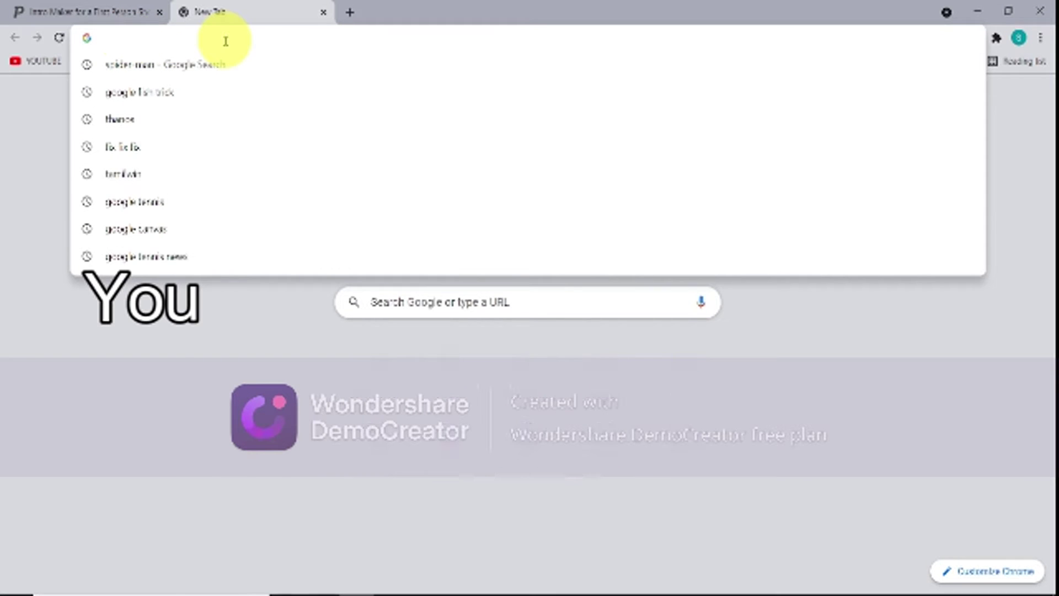
pyautogui.write('e')
pyautogui.write('teel ')
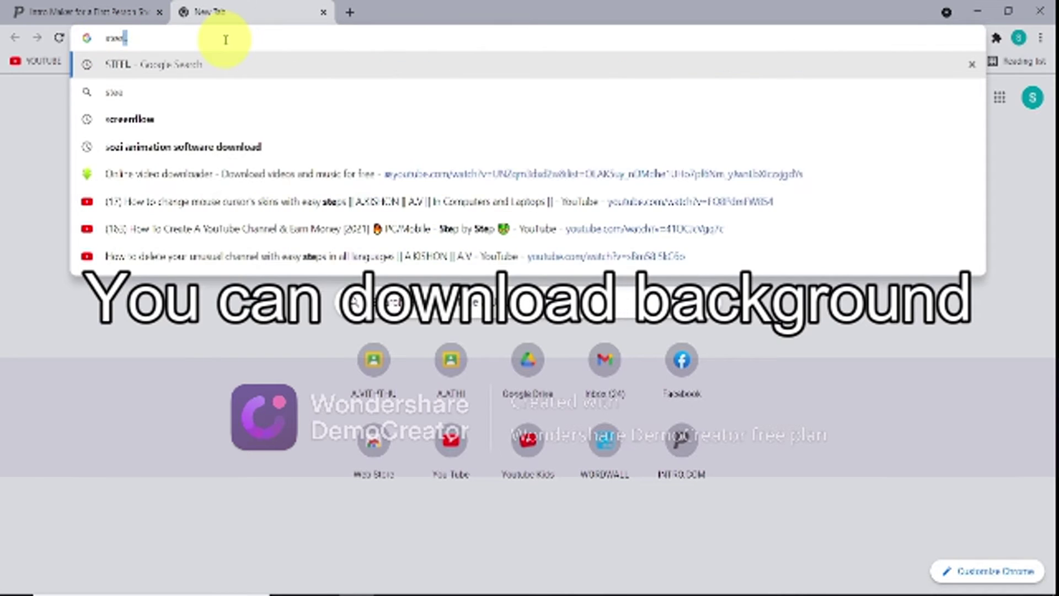
pyautogui.write('backgrou')
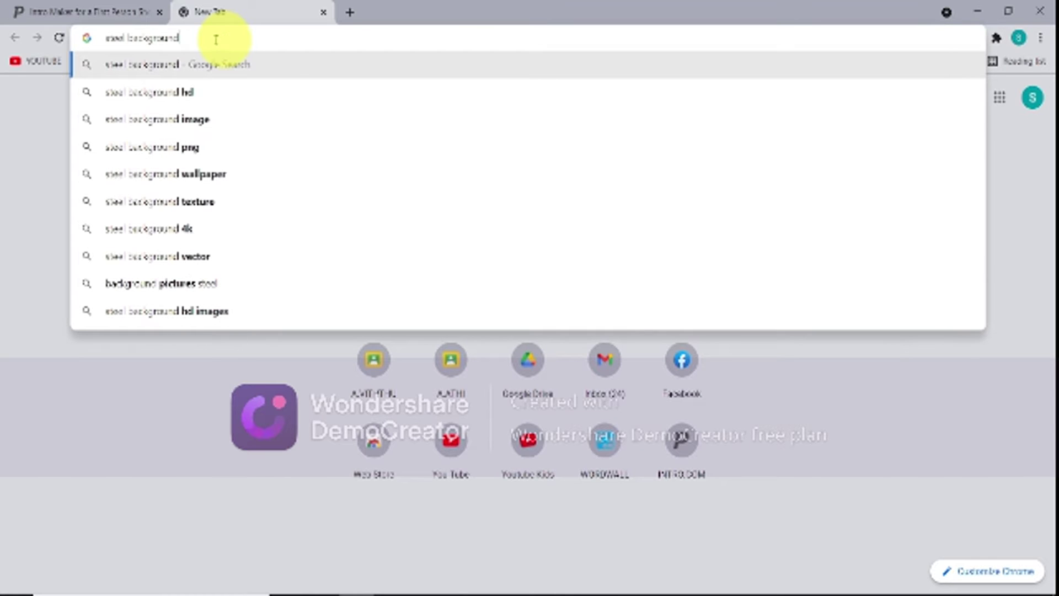
pyautogui.write('nd')
pyautogui.click(175, 119)
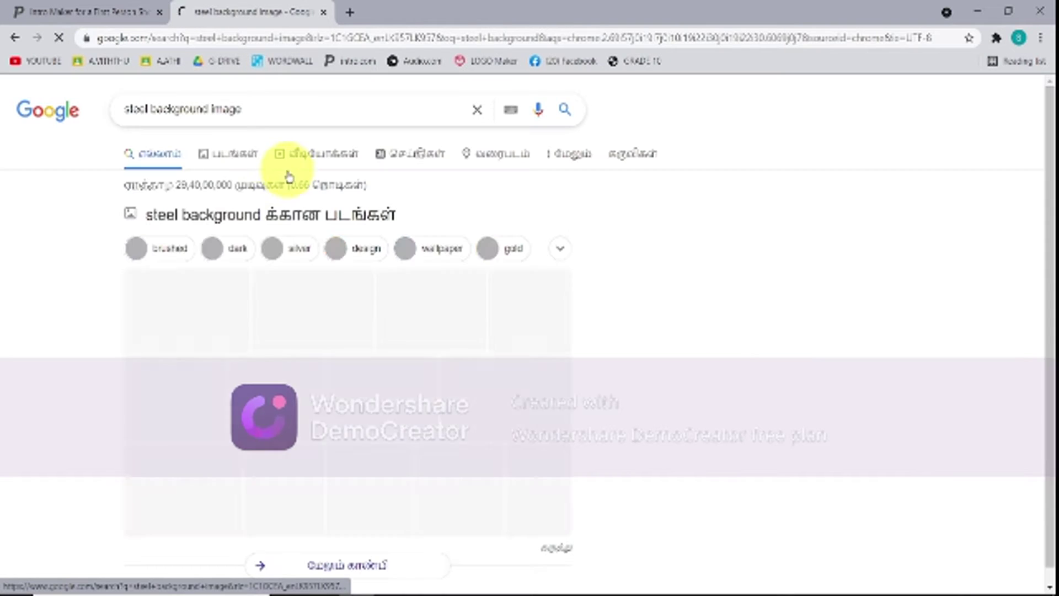
pyautogui.click(227, 154)
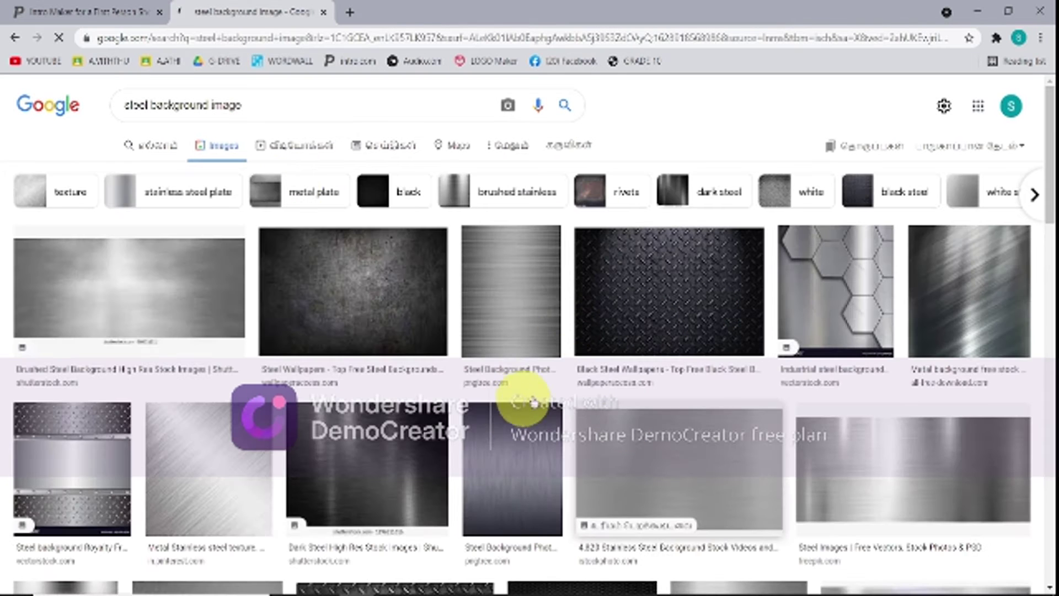
# Step: Browse the steel background images and open the preview of the industrial steel hexagon picture from VectorStock
pyautogui.scroll(-3, 428, 370)
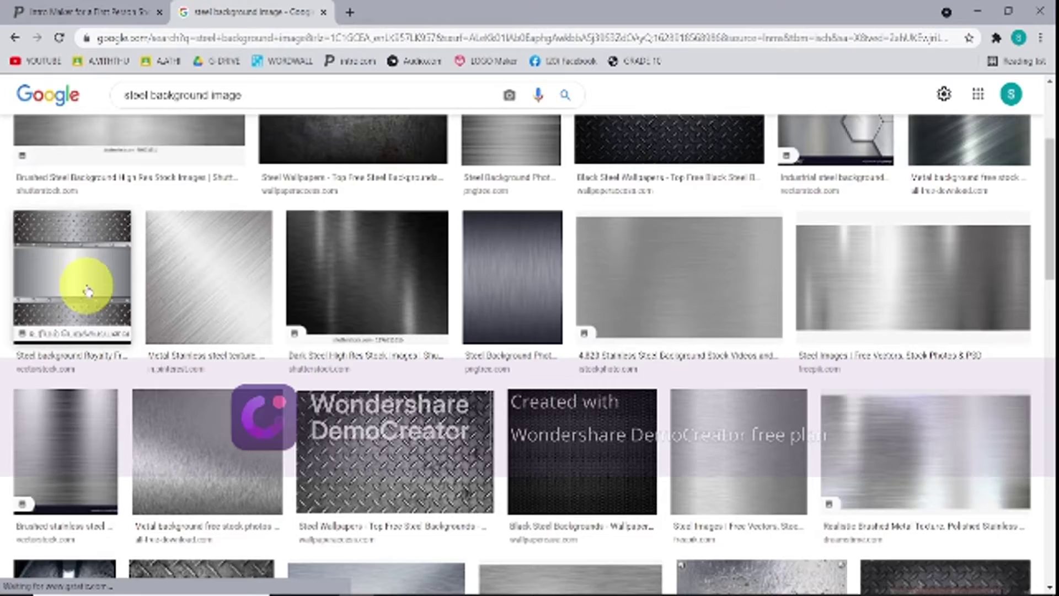
pyautogui.scroll(3, 77, 298)
pyautogui.scroll(-4, 74, 347)
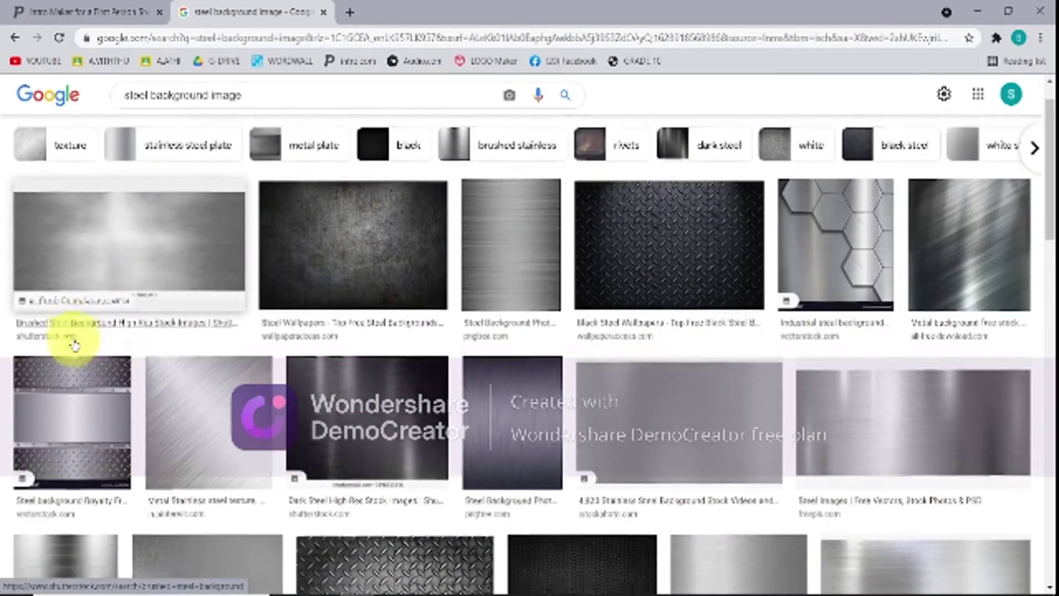
pyautogui.scroll(-5, 554, 360)
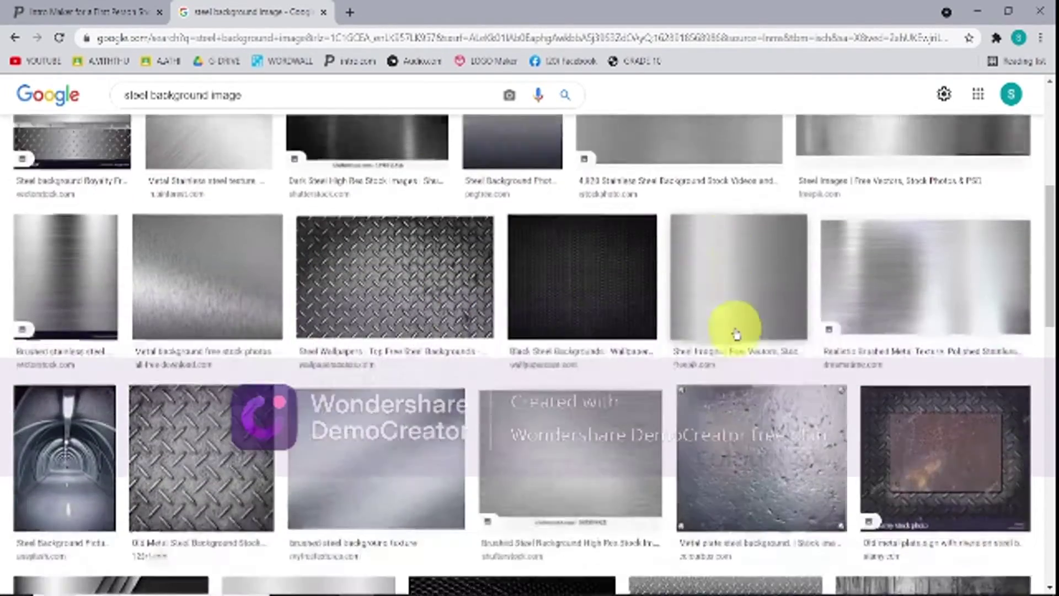
pyautogui.scroll(-5, 653, 338)
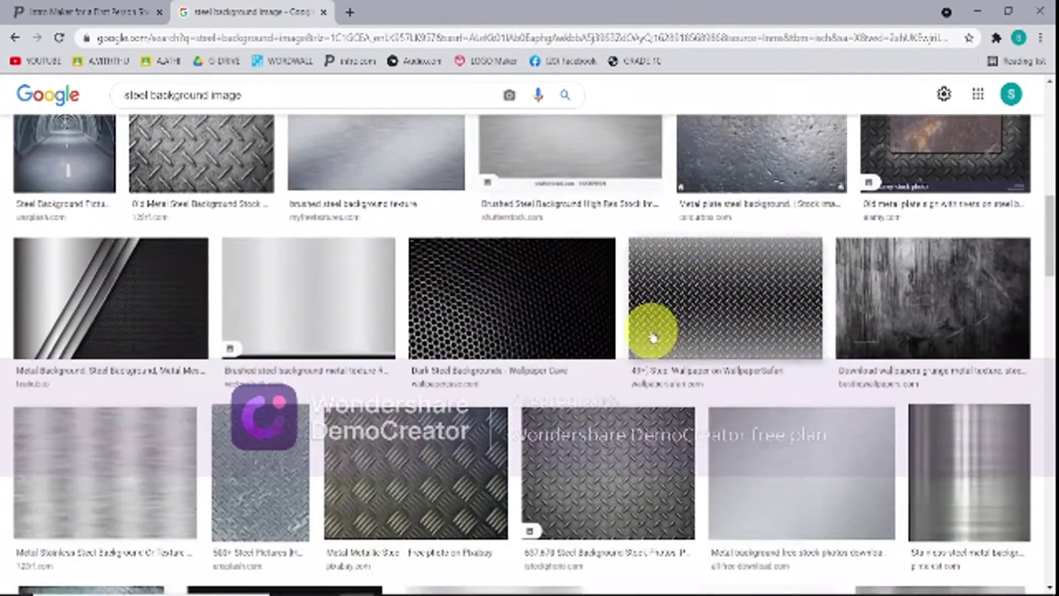
pyautogui.scroll(-3, 644, 331)
pyautogui.scroll(15, 610, 350)
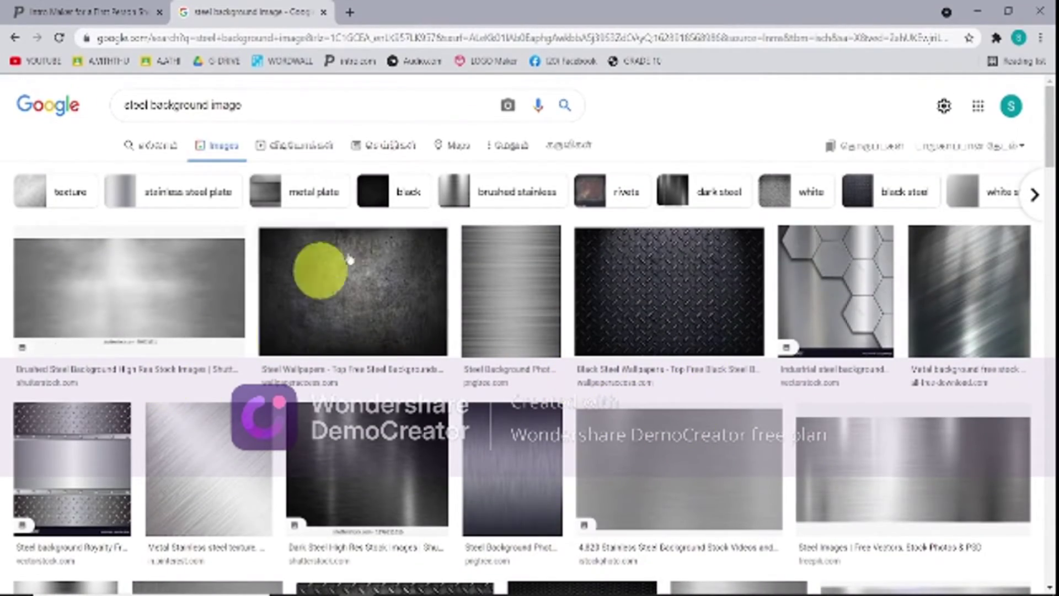
pyautogui.click(861, 370)
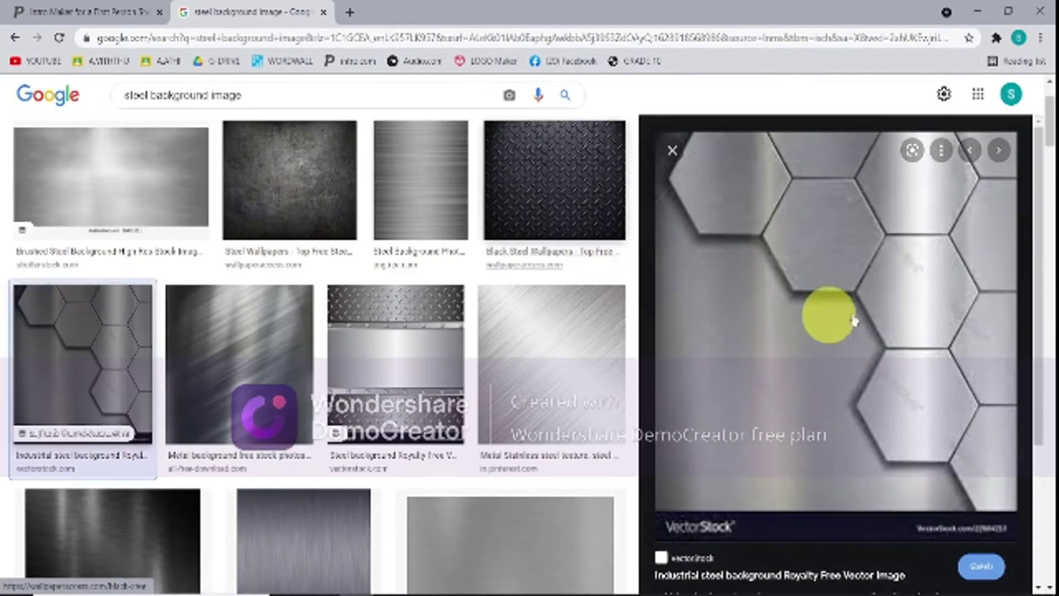
# Step: Save the hexagon steel picture as "steel background" and close the image search tab to return to the Placeit editor
pyautogui.rightClick(721, 213)
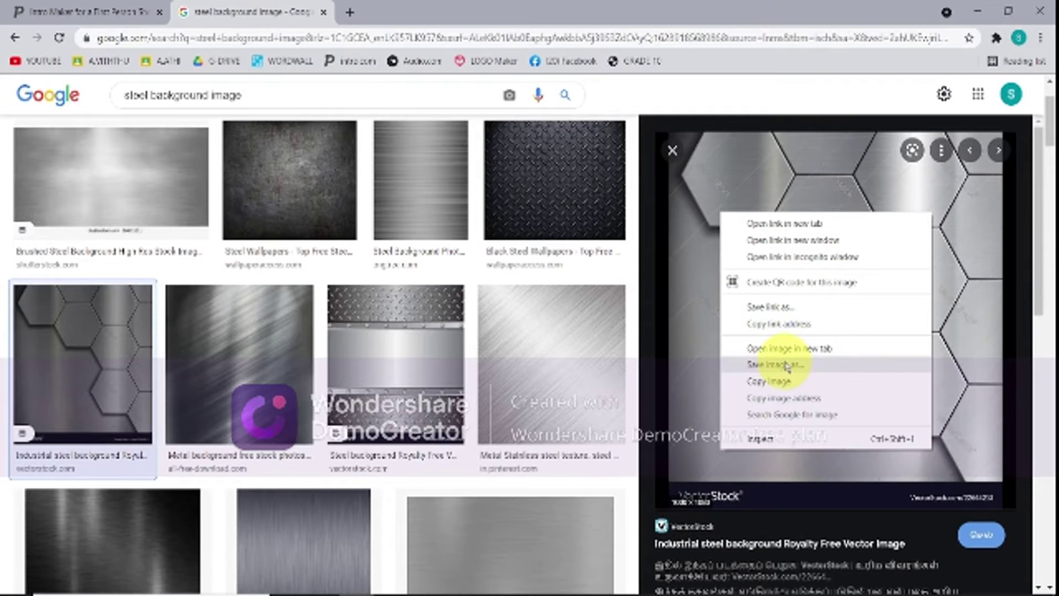
pyautogui.click(767, 369)
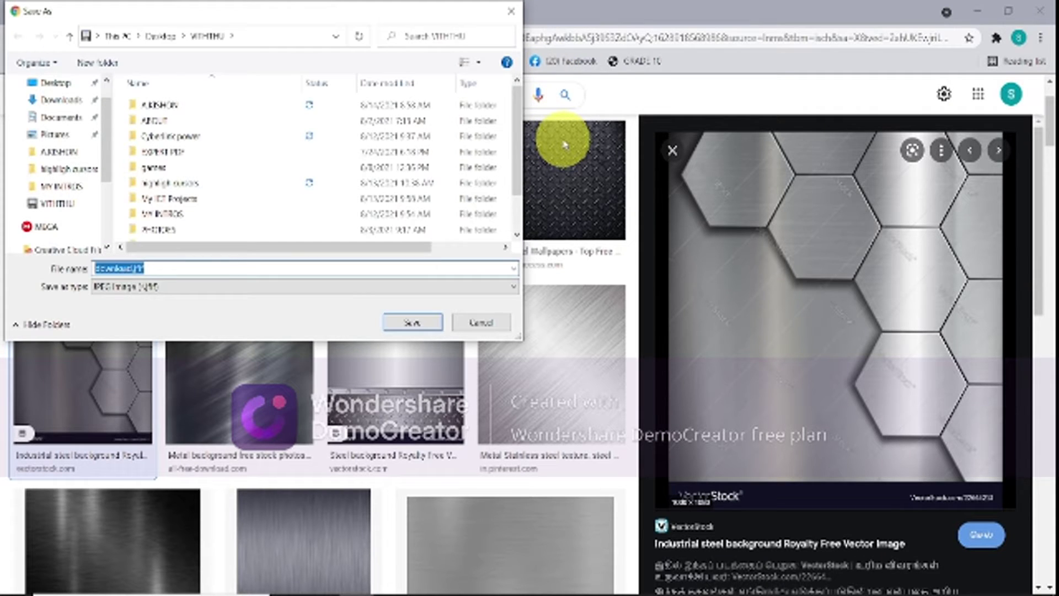
pyautogui.scroll(-1, 267, 95)
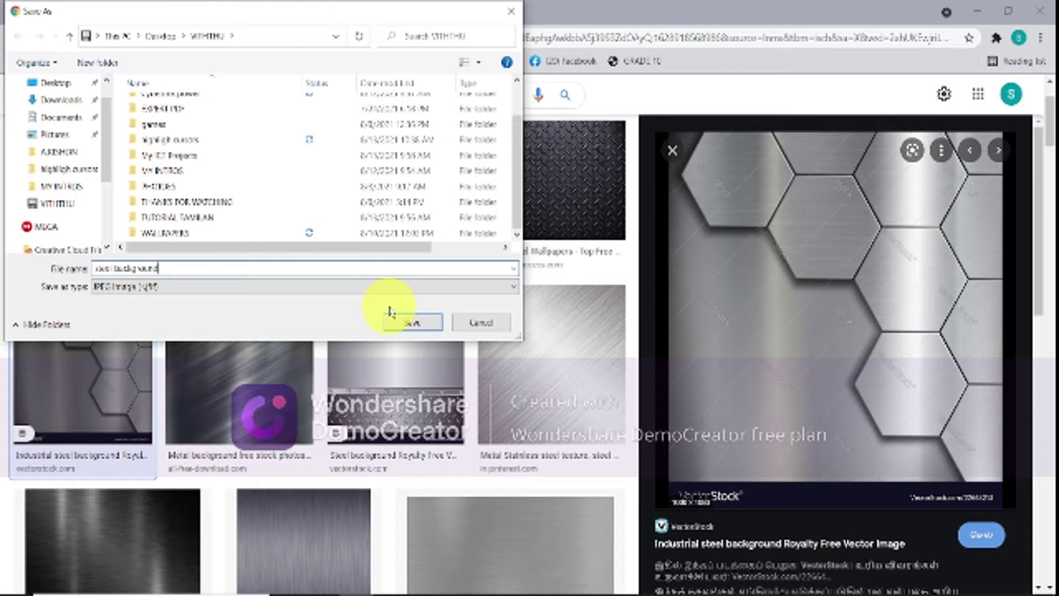
pyautogui.click(409, 323)
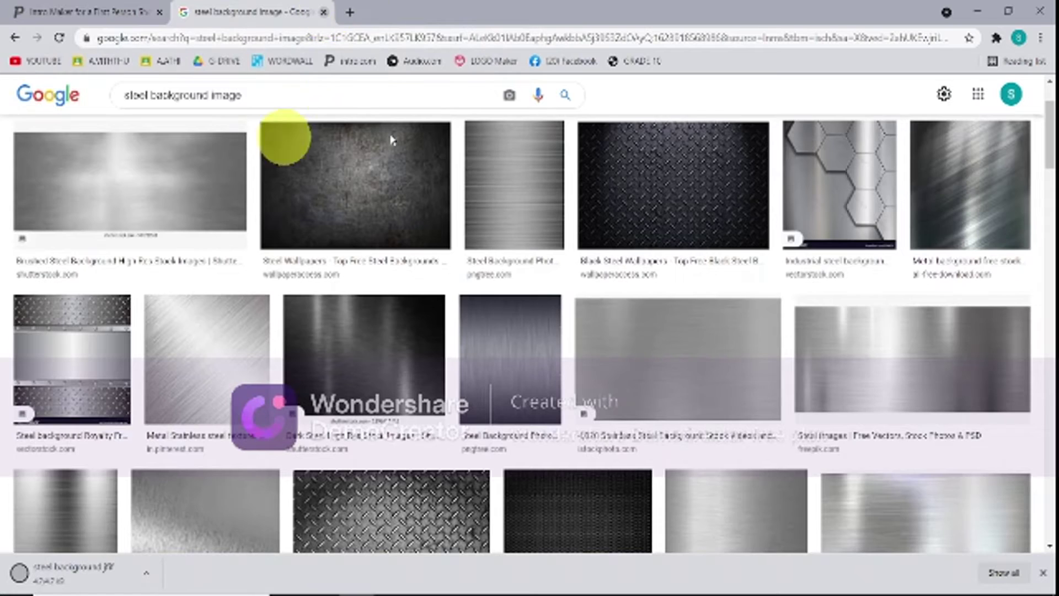
pyautogui.hotkey('ctrl', 'w')
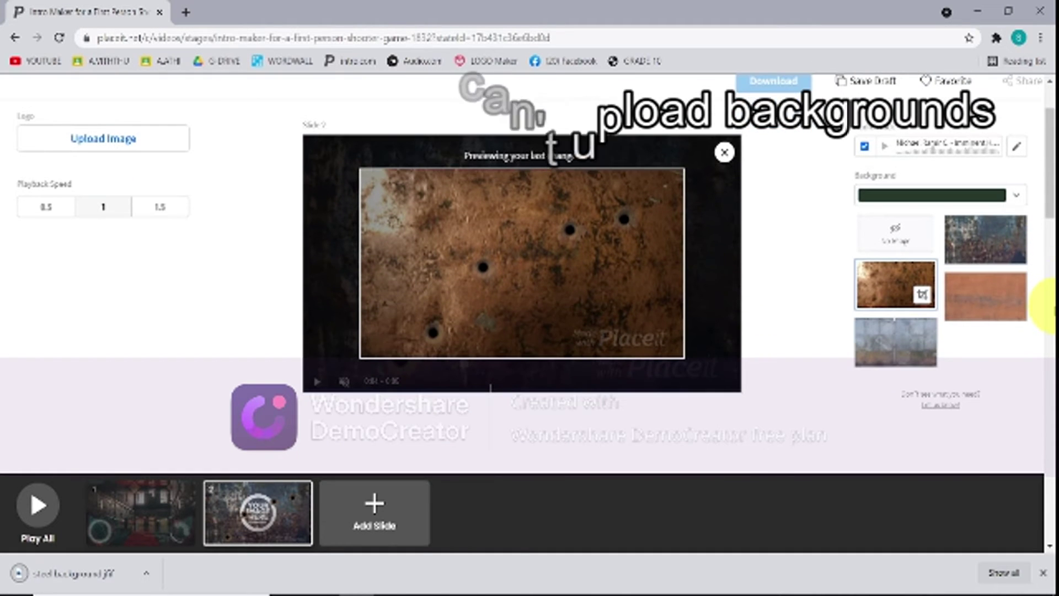
# Step: Replace the brown rusted metal background of slide 2 with the blue-grey rusted metal image
pyautogui.scroll(-2, 1040, 354)
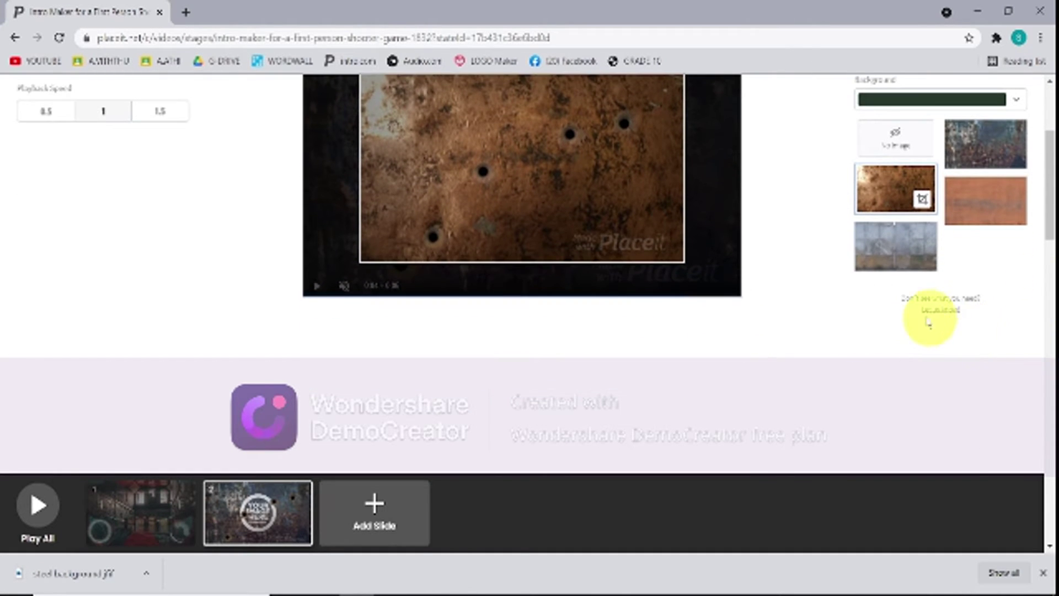
pyautogui.scroll(4, 1042, 318)
pyautogui.scroll(-1, 1037, 320)
pyautogui.scroll(1, 883, 337)
pyautogui.click(883, 335)
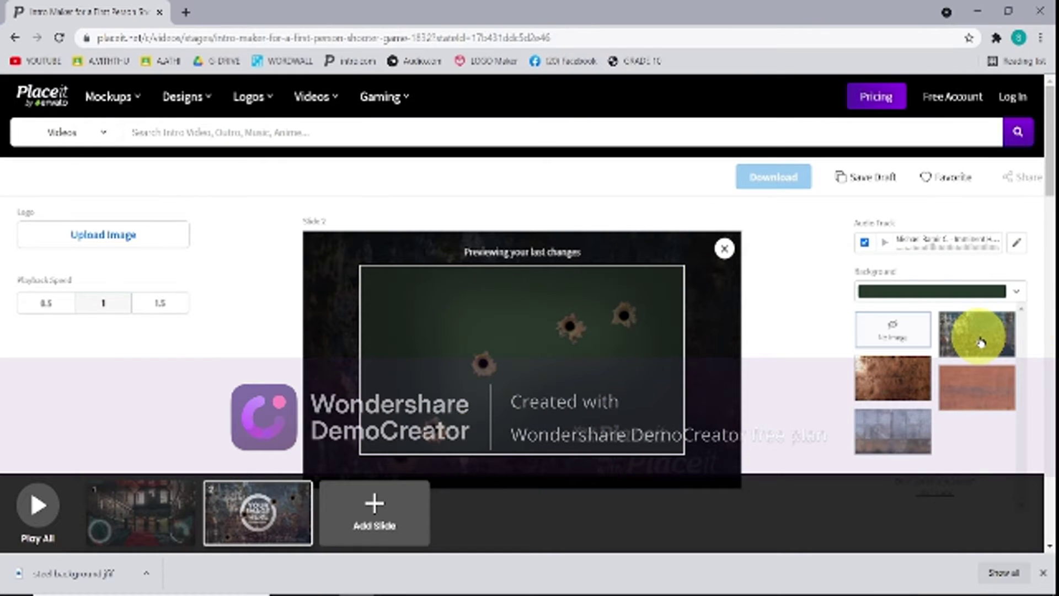
pyautogui.click(981, 343)
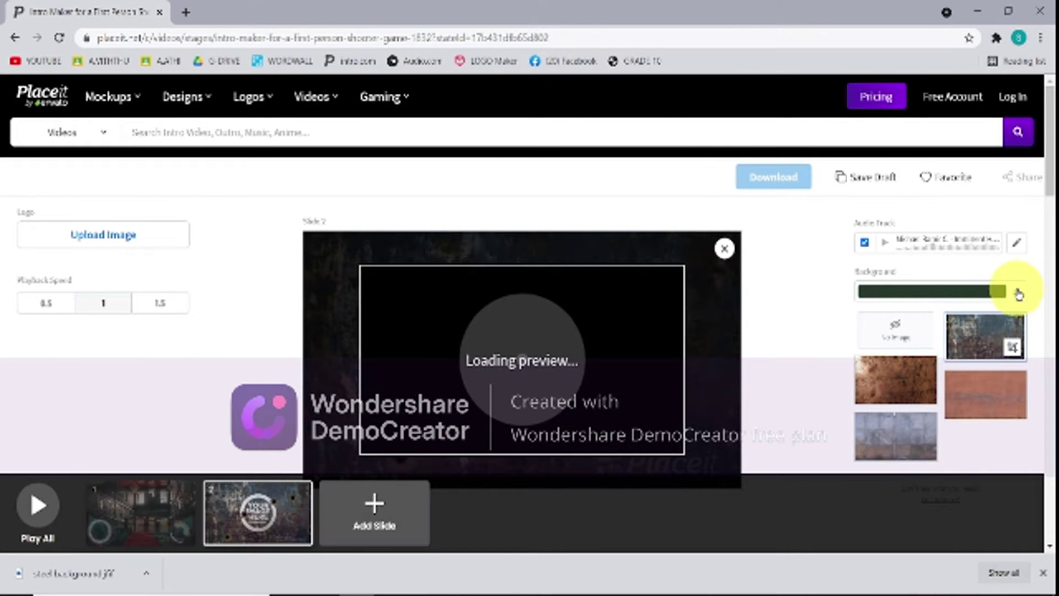
# Step: Open slide 1 and set its background to the stock image of glowing golden light rings on black
pyautogui.scroll(-5, 968, 348)
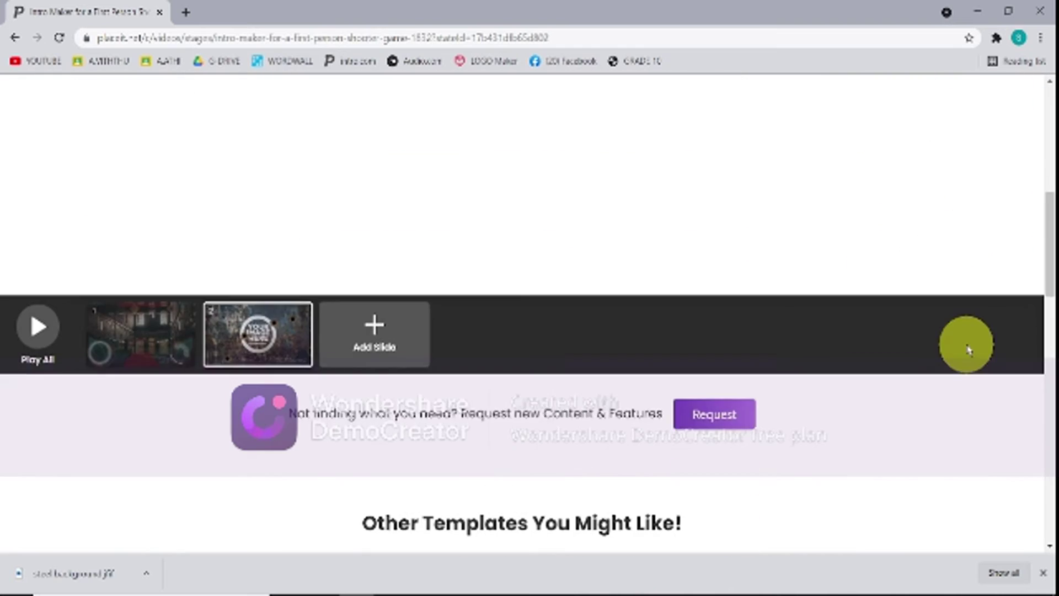
pyautogui.scroll(2, 907, 347)
pyautogui.click(130, 390)
pyautogui.scroll(-2, 1037, 425)
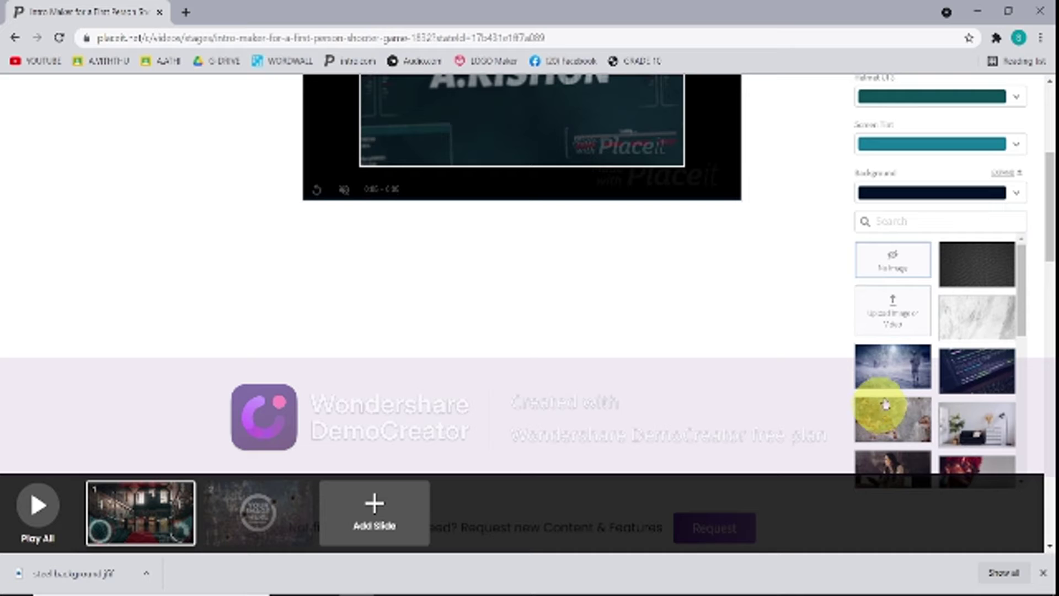
pyautogui.scroll(-2, 1043, 380)
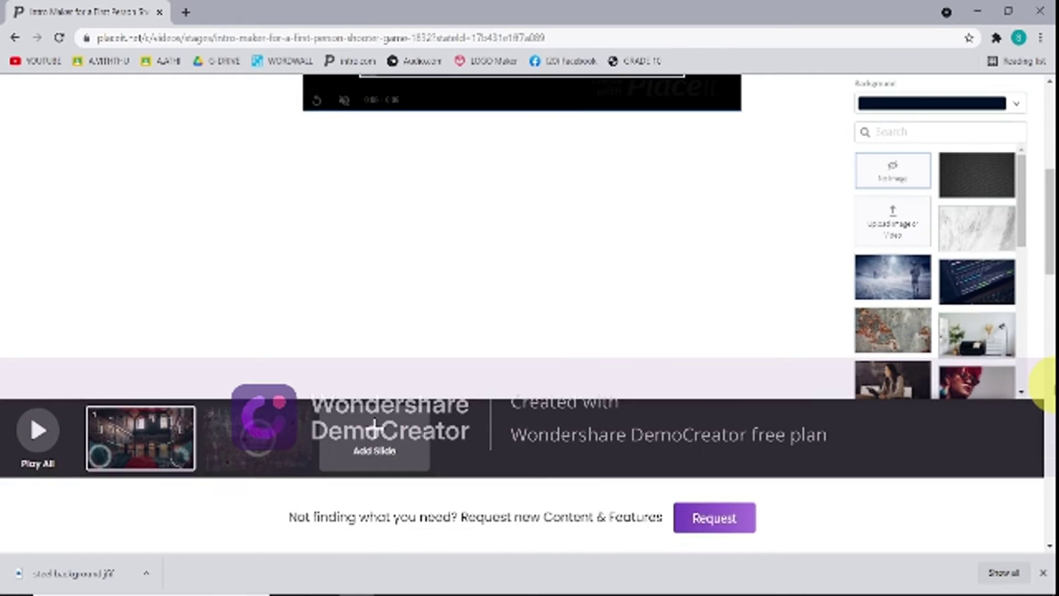
pyautogui.scroll(-3, 947, 331)
pyautogui.scroll(-1, 945, 303)
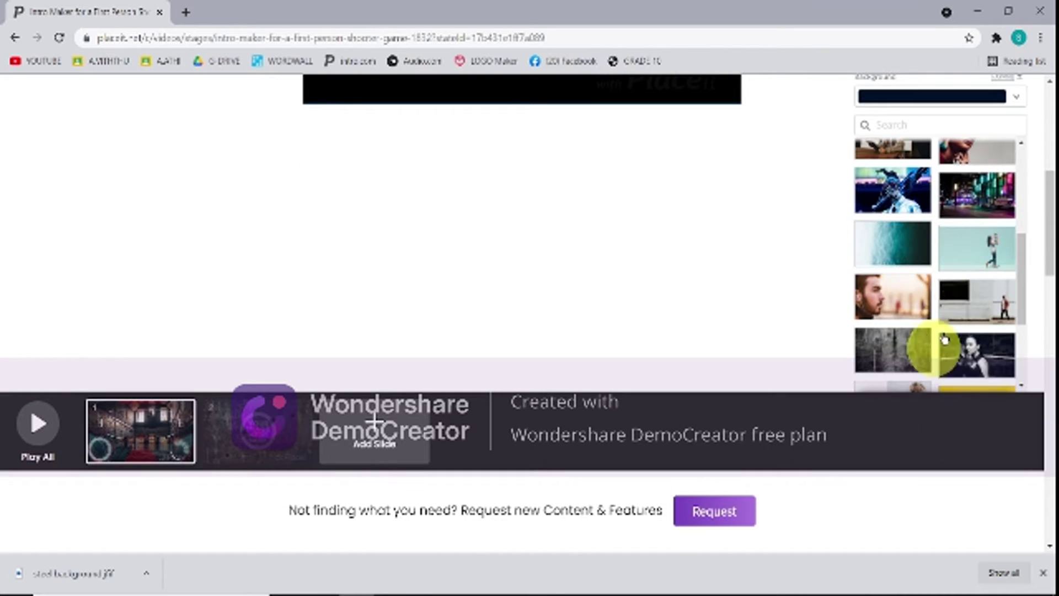
pyautogui.scroll(-3, 918, 315)
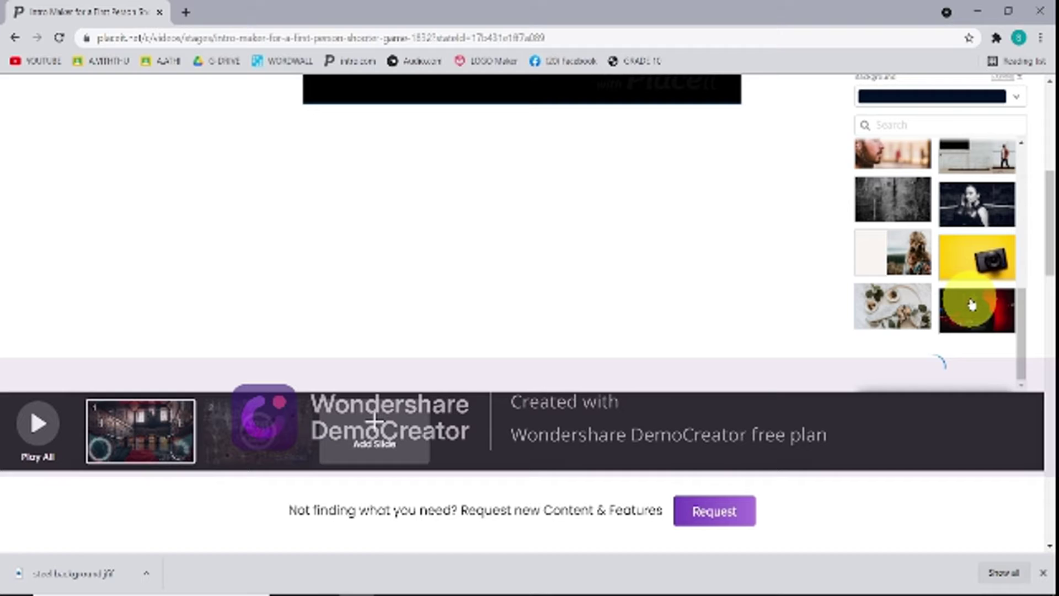
pyautogui.scroll(-6, 972, 306)
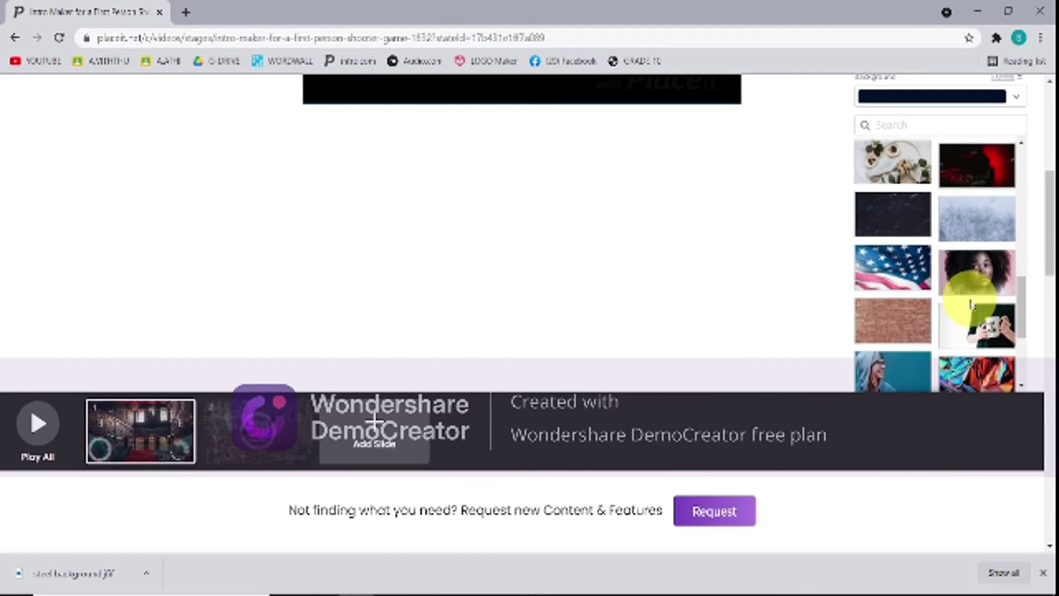
pyautogui.scroll(-2, 931, 293)
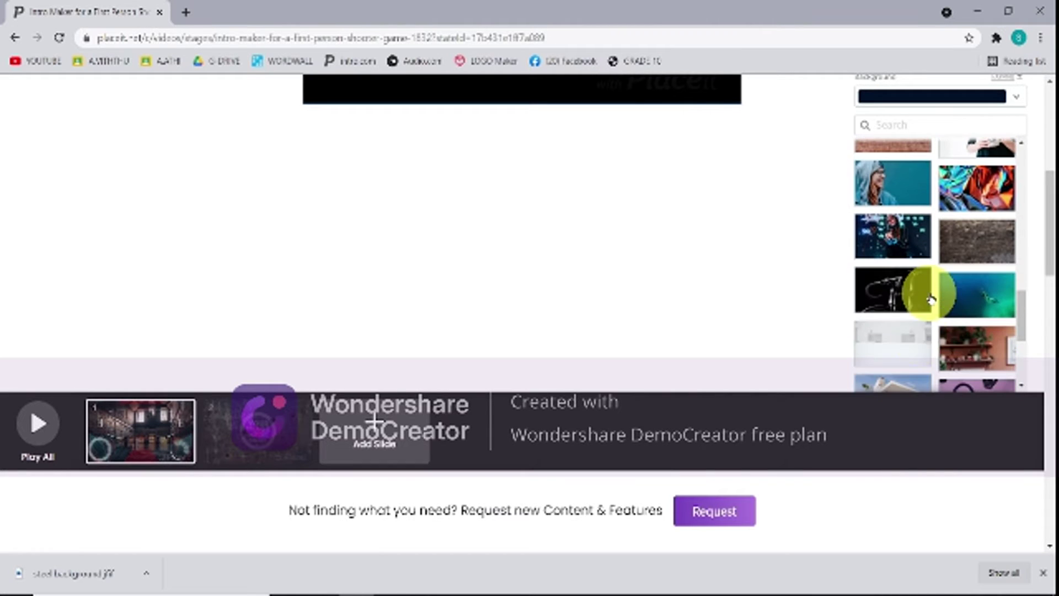
pyautogui.scroll(-4, 974, 360)
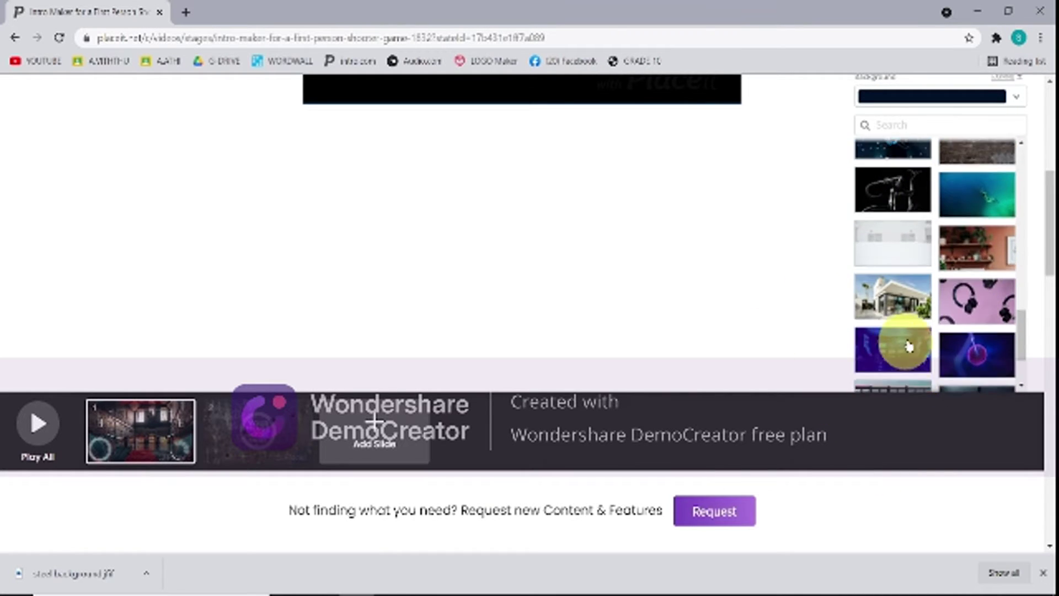
pyautogui.scroll(-3, 906, 277)
pyautogui.scroll(-1, 962, 331)
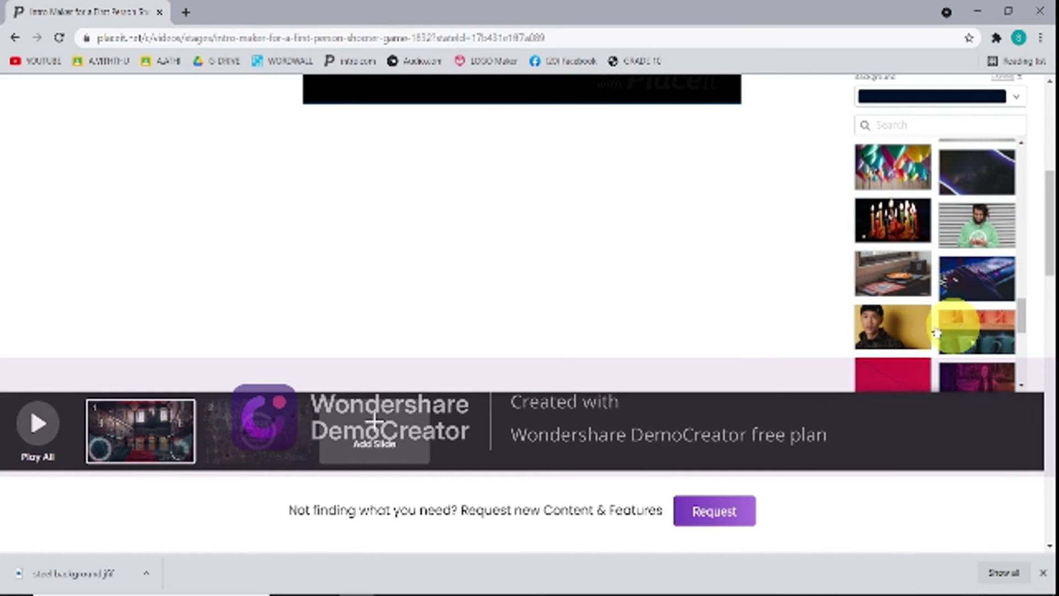
pyautogui.scroll(-4, 944, 276)
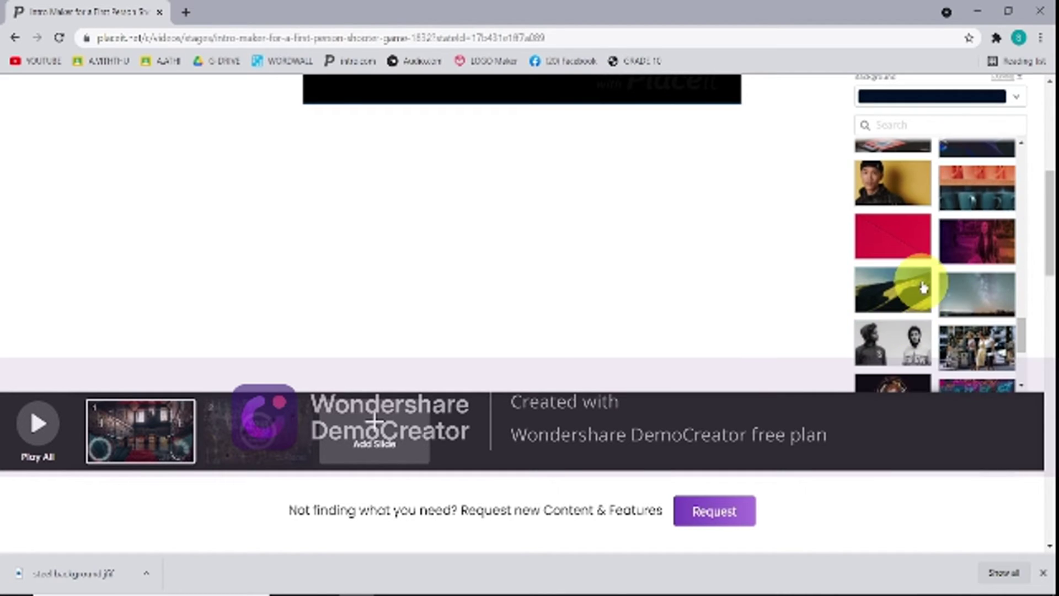
pyautogui.scroll(-3, 905, 317)
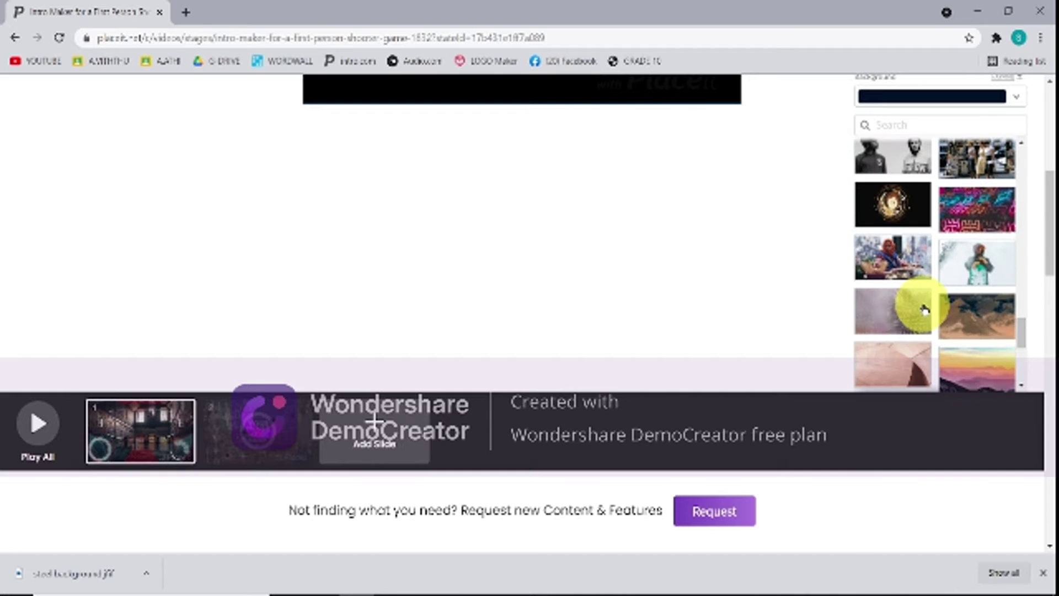
pyautogui.click(902, 196)
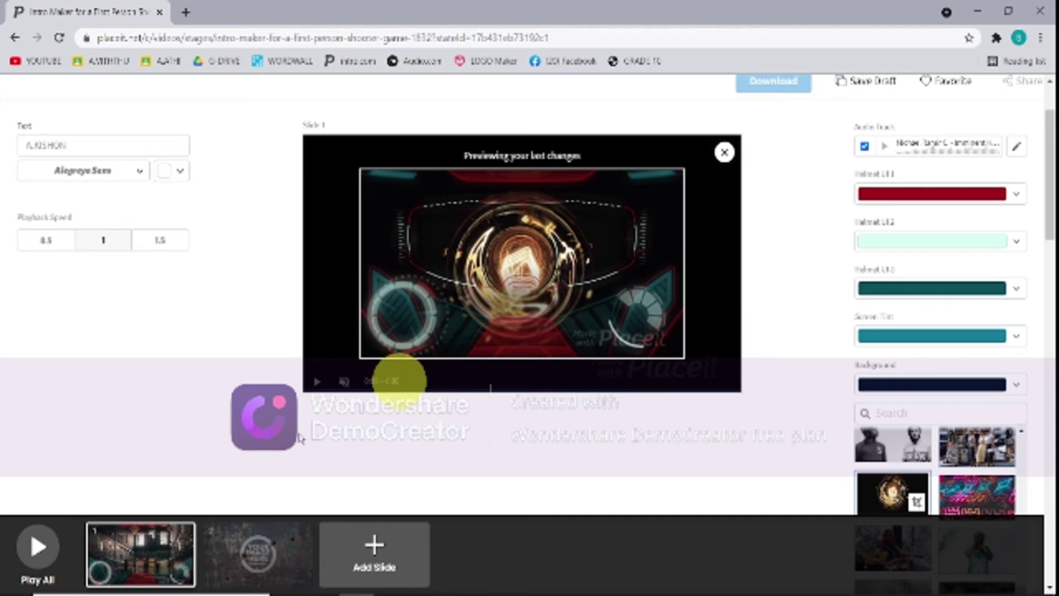
# Step: Open slide 2 and upload the channel's PNG logo of the cartoon character with headphones
pyautogui.click(258, 555)
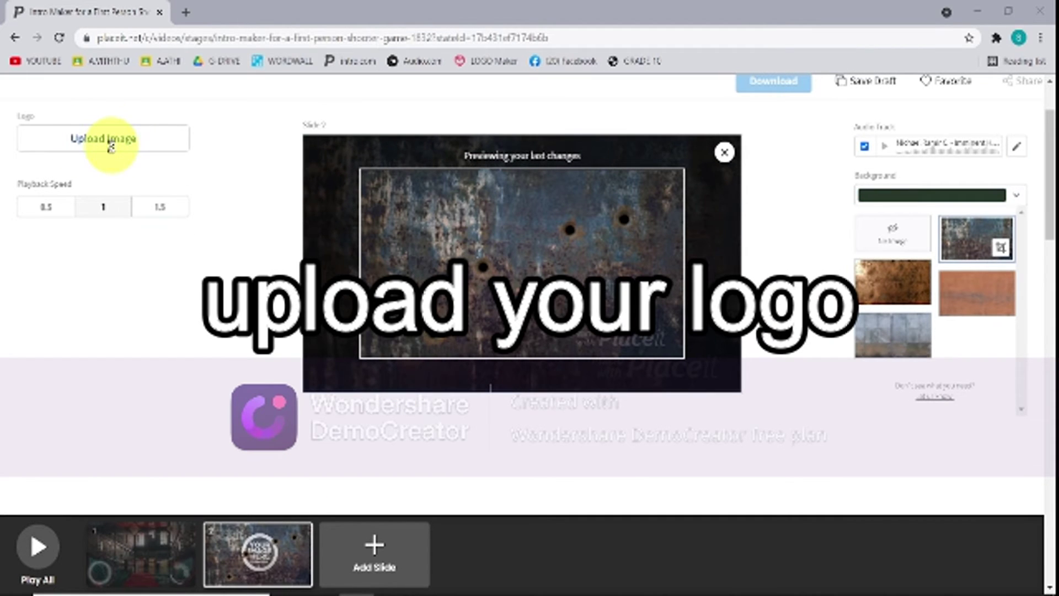
pyautogui.click(118, 149)
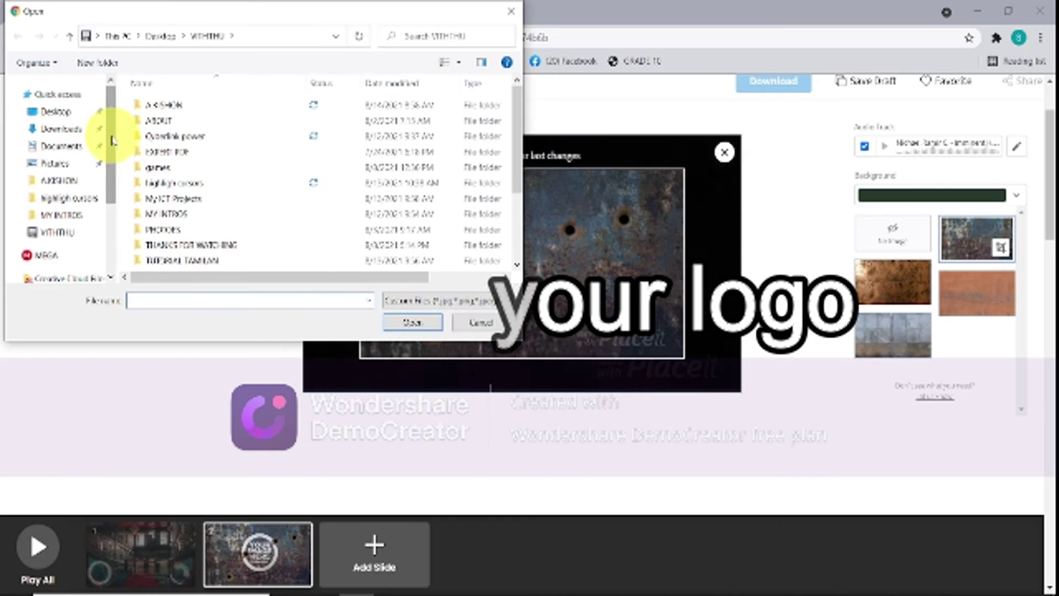
pyautogui.scroll(-3, 258, 185)
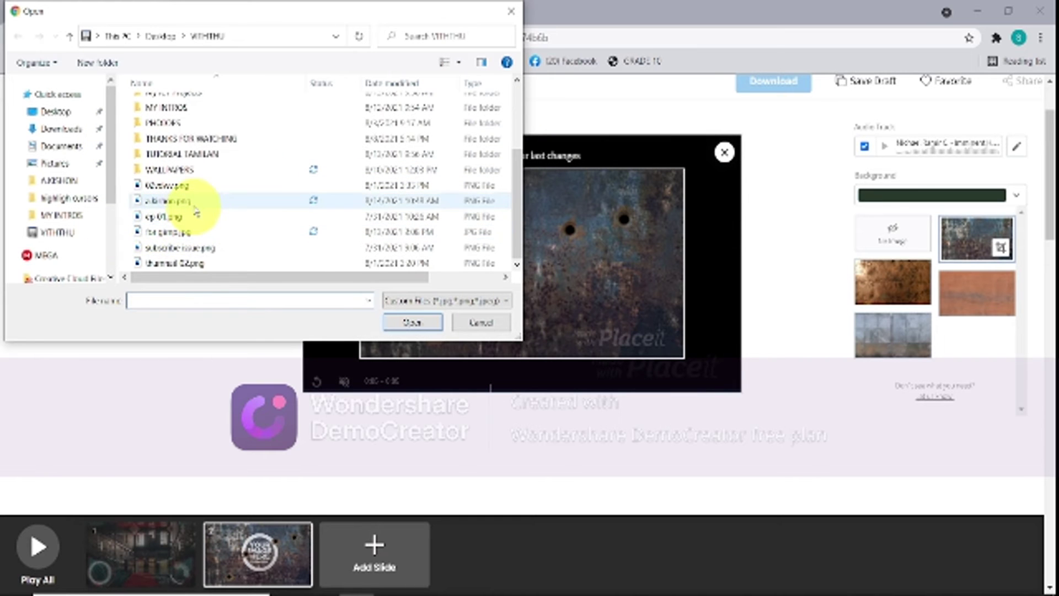
pyautogui.click(194, 202)
pyautogui.click(415, 321)
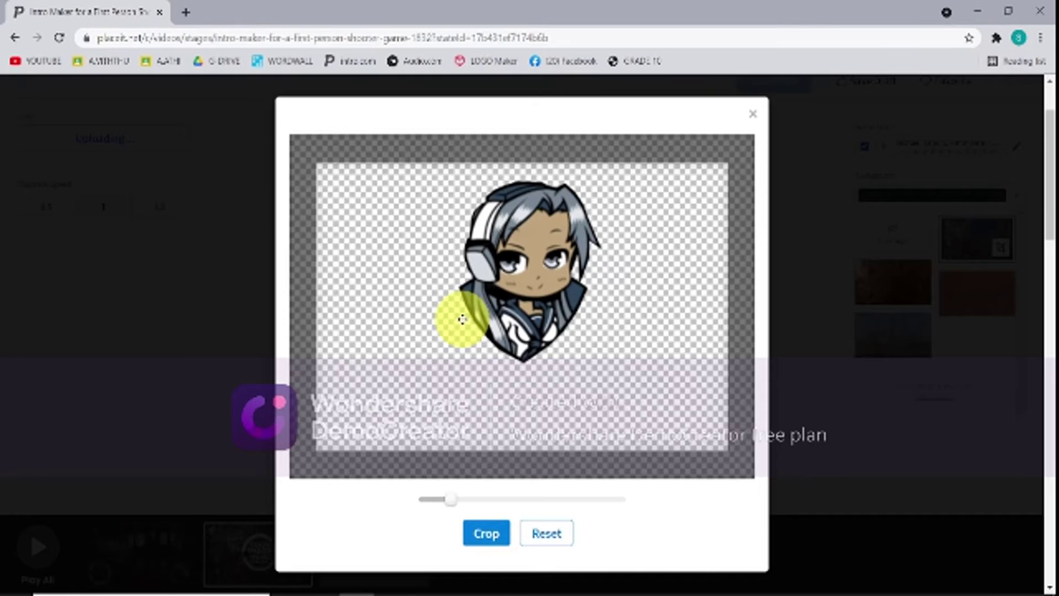
# Step: Enlarge the logo character, centre it inside the crop frame and apply the crop
pyautogui.moveTo(453, 500); pyautogui.dragTo(479, 499)
pyautogui.moveTo(539, 263); pyautogui.dragTo(538, 319)
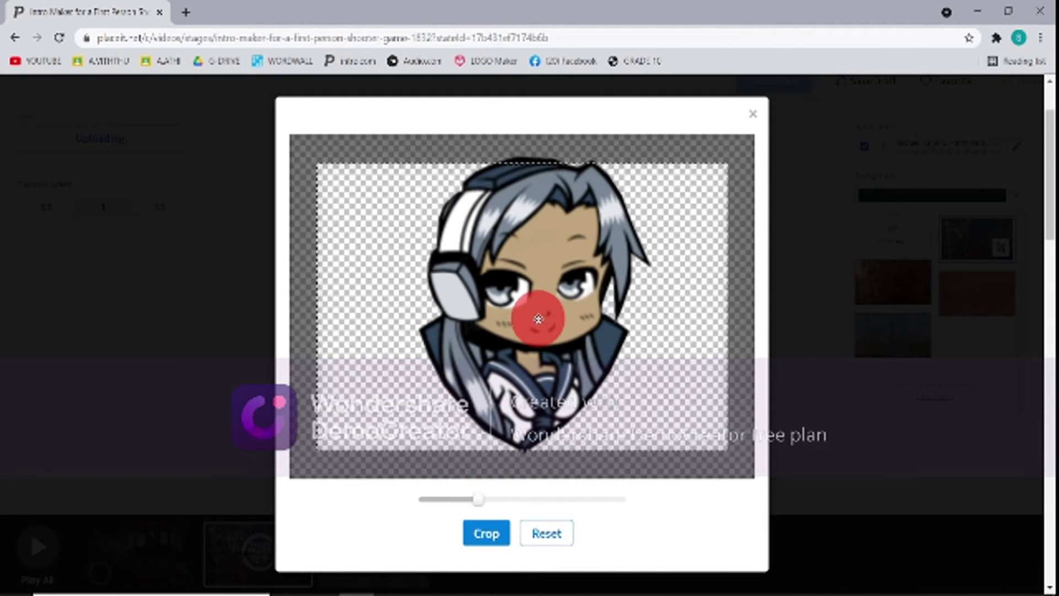
pyautogui.moveTo(479, 497); pyautogui.dragTo(471, 498)
pyautogui.click(491, 535)
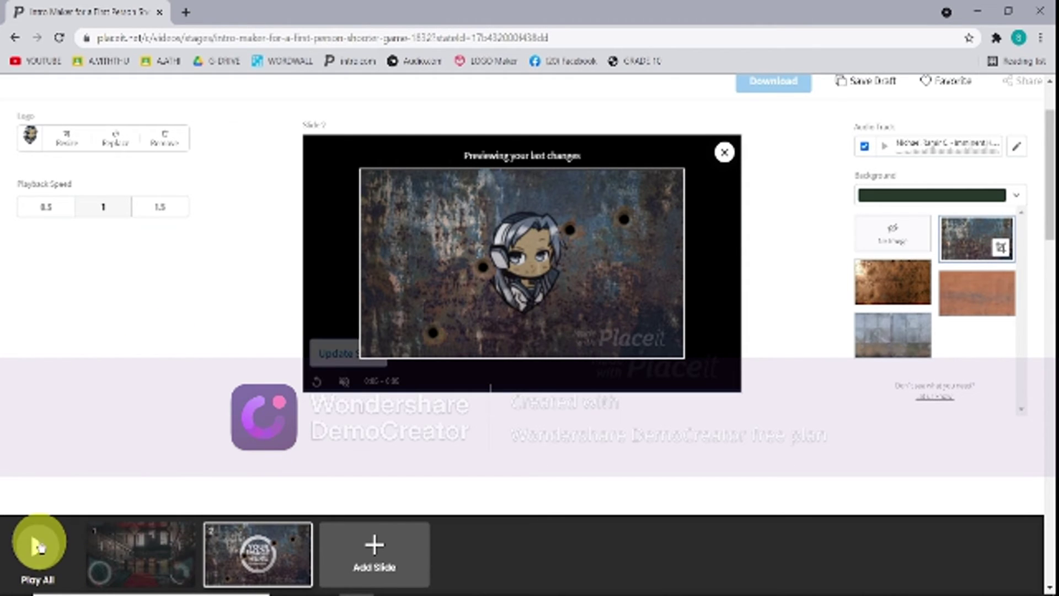
# Step: Render and preview the full intro with all slides, and download the free watermarked low-resolution video
pyautogui.click(39, 548)
pyautogui.doubleClick(498, 309)
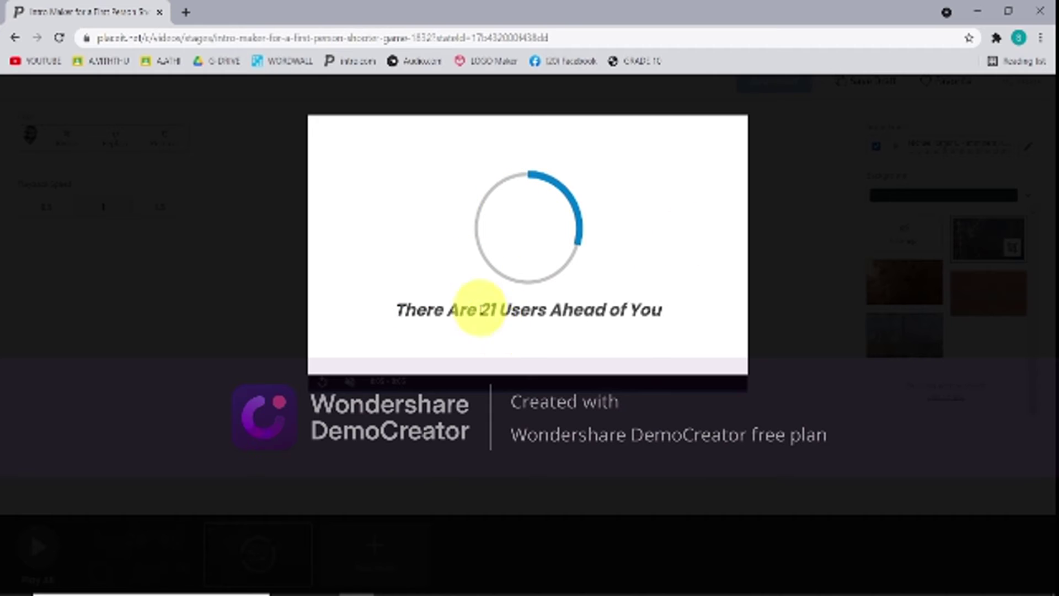
pyautogui.moveTo(478, 310); pyautogui.dragTo(655, 307)
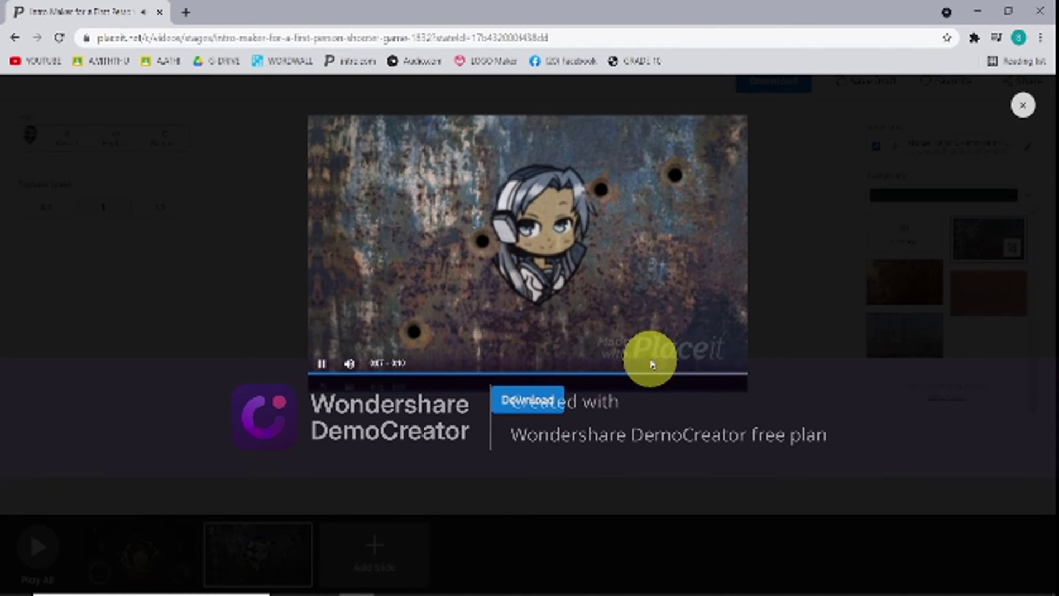
pyautogui.click(530, 405)
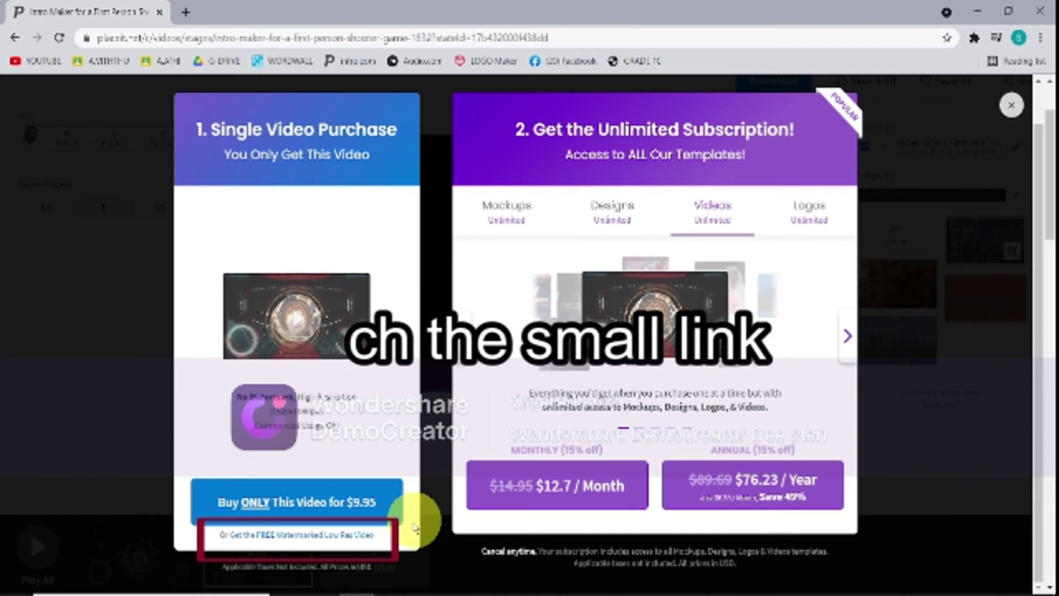
pyautogui.click(286, 536)
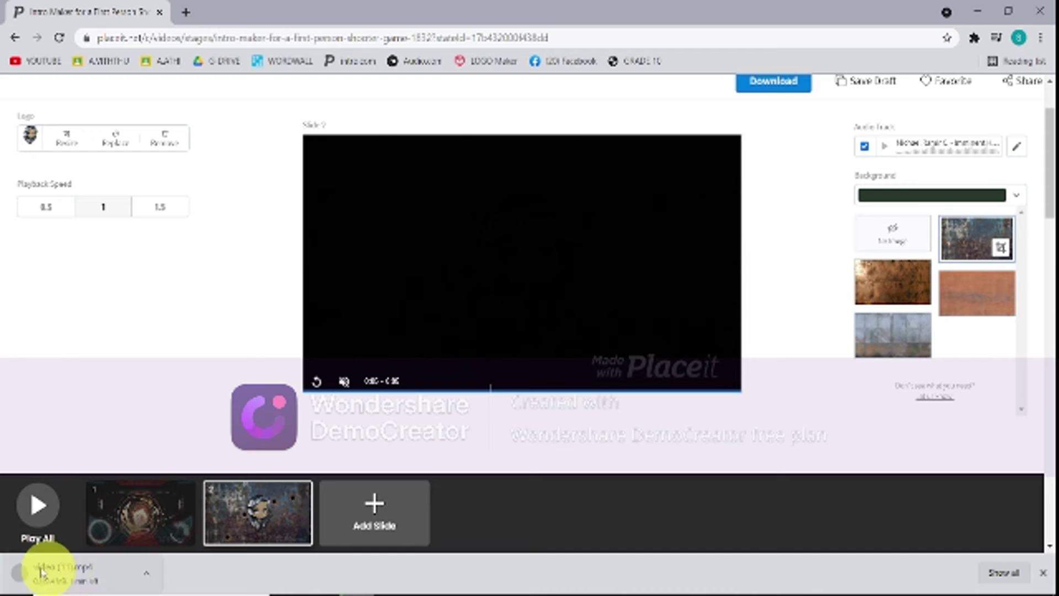
# Step: Open the downloaded intro video in the media player, play it through to the end and close the player
pyautogui.click(147, 573)
pyautogui.click(200, 467)
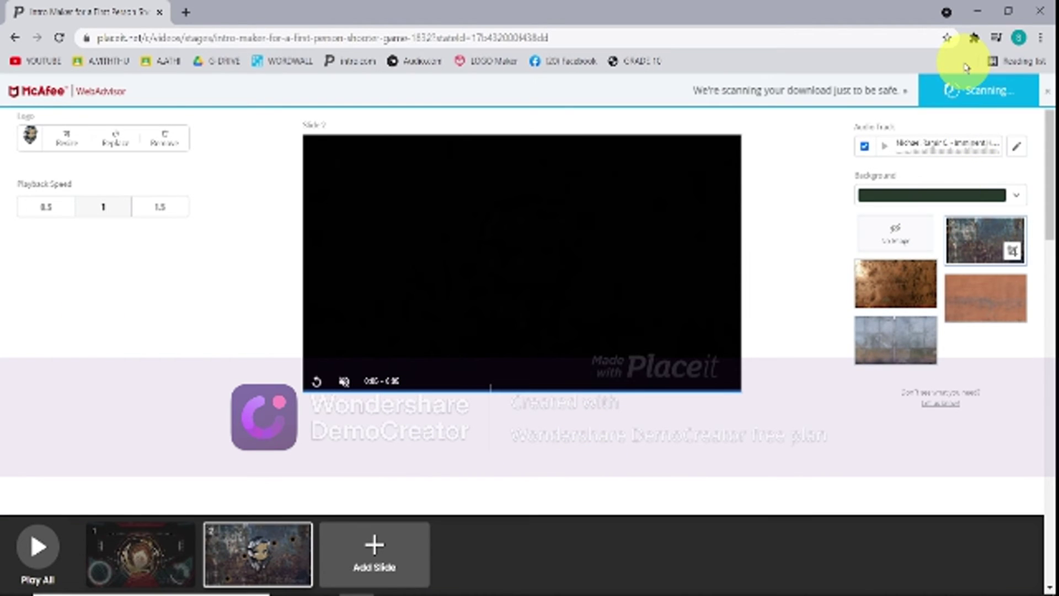
pyautogui.click(977, 11)
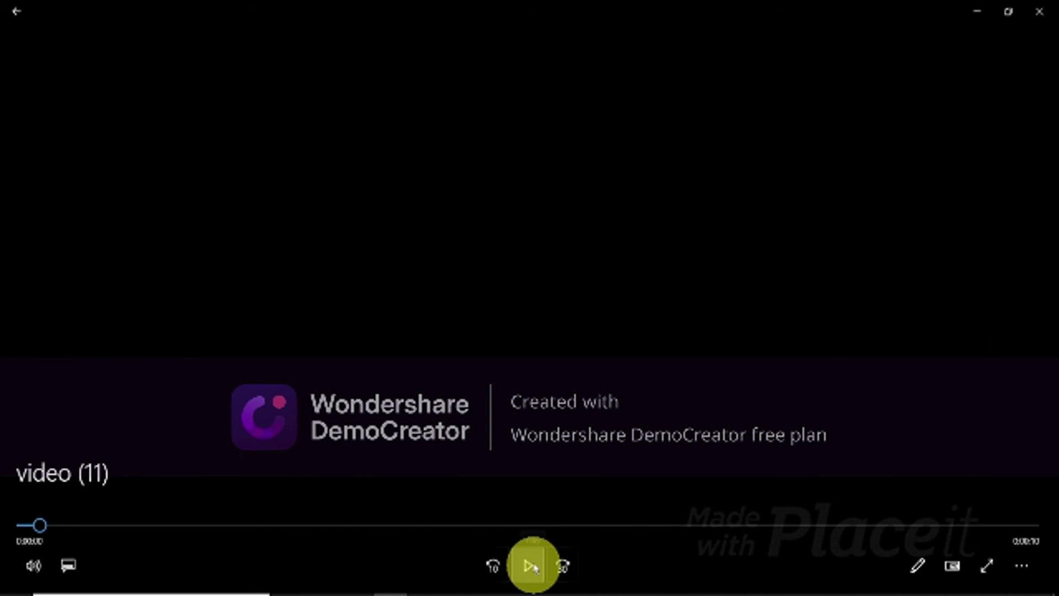
pyautogui.click(531, 565)
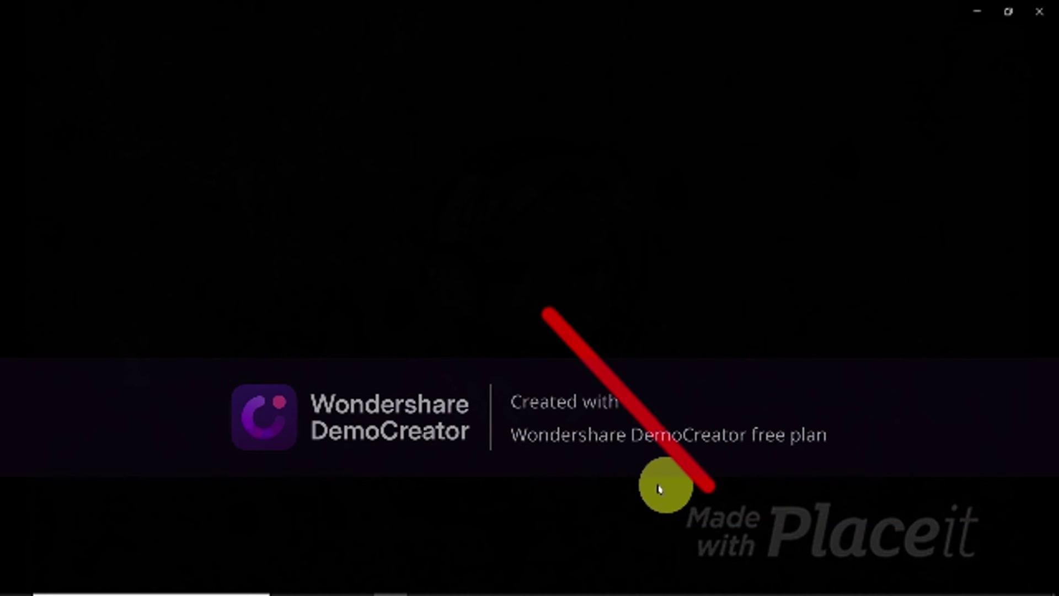
pyautogui.moveTo(741, 536)
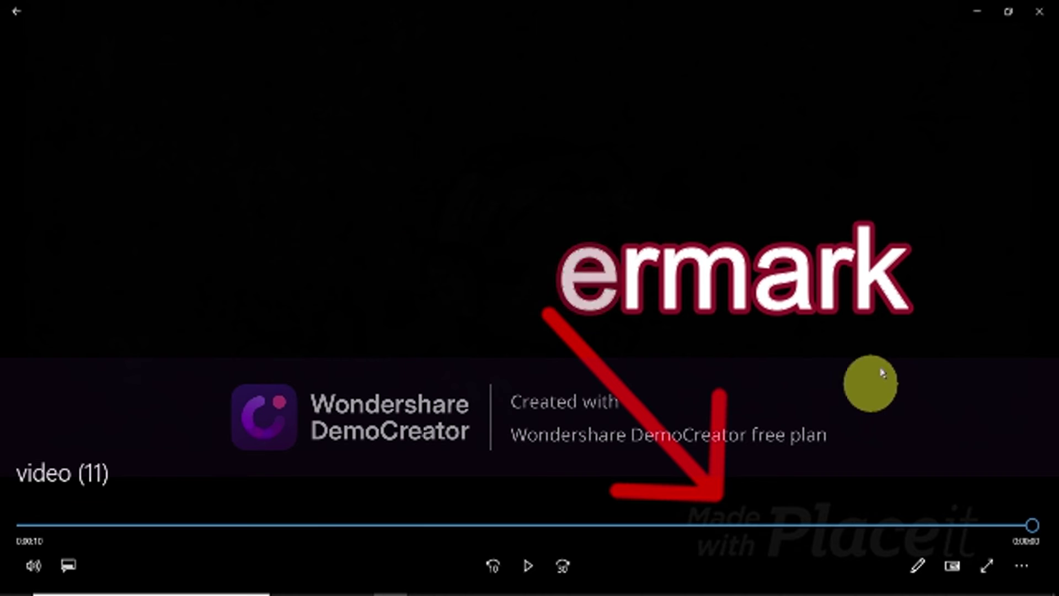
pyautogui.click(1039, 23)
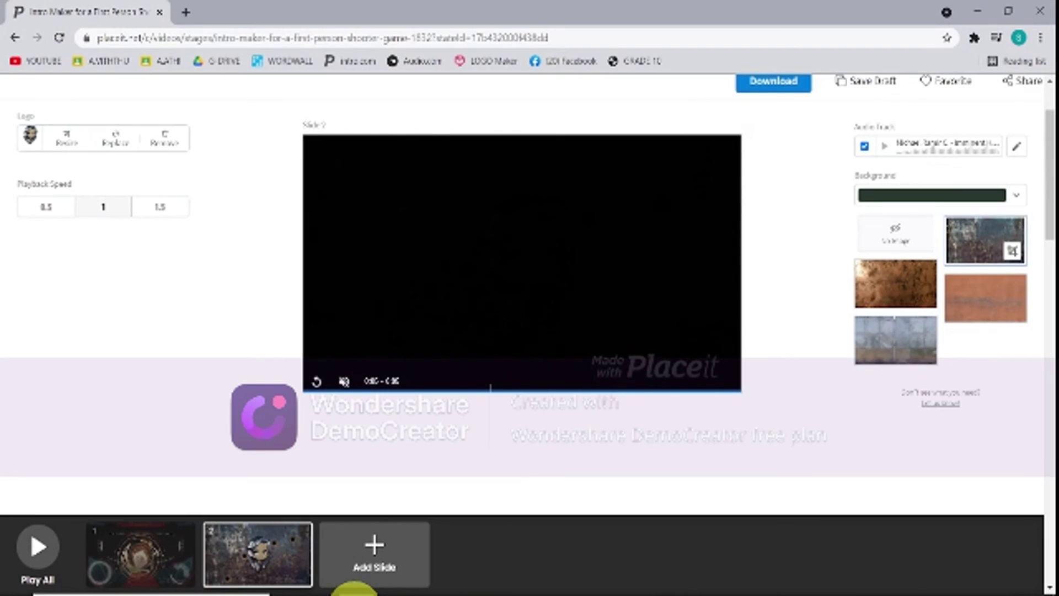
# Step: Go back from the finished intro, open a new browser tab and close the tab holding the Placeit editor
pyautogui.scroll(-1, 457, 458)
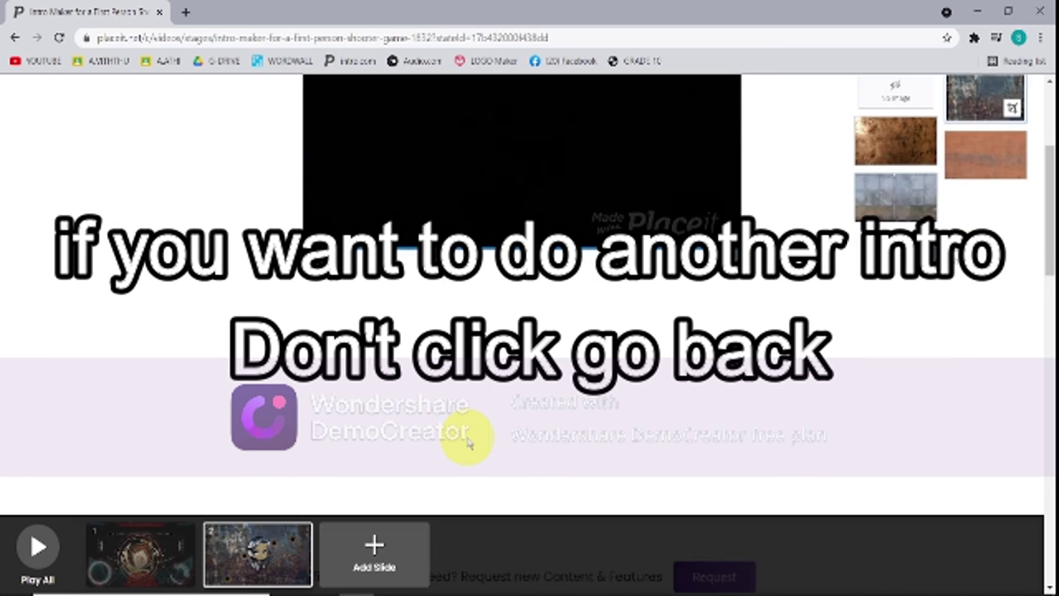
pyautogui.scroll(2, 469, 450)
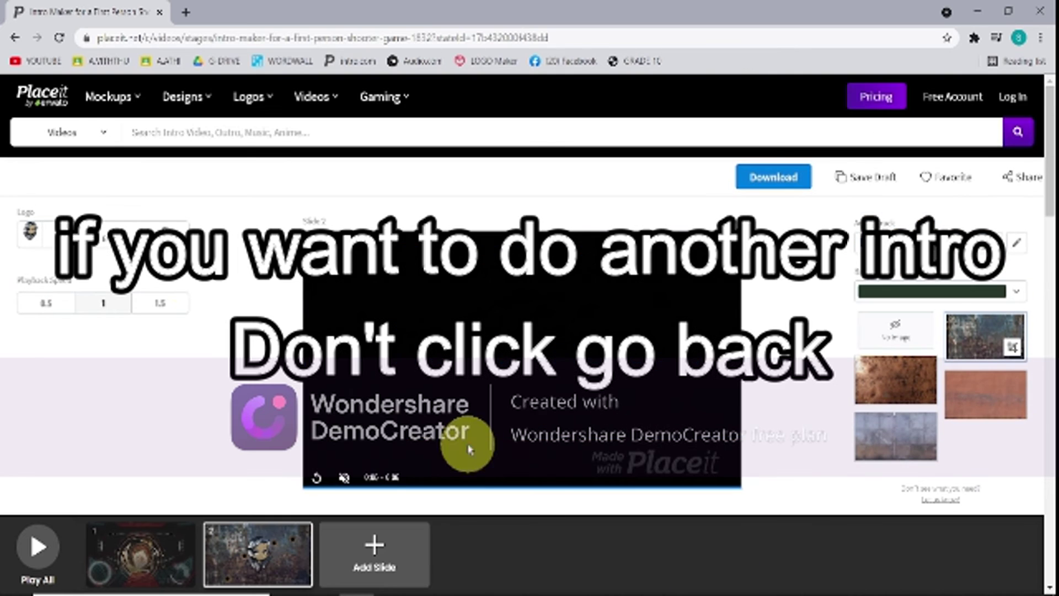
pyautogui.click(15, 37)
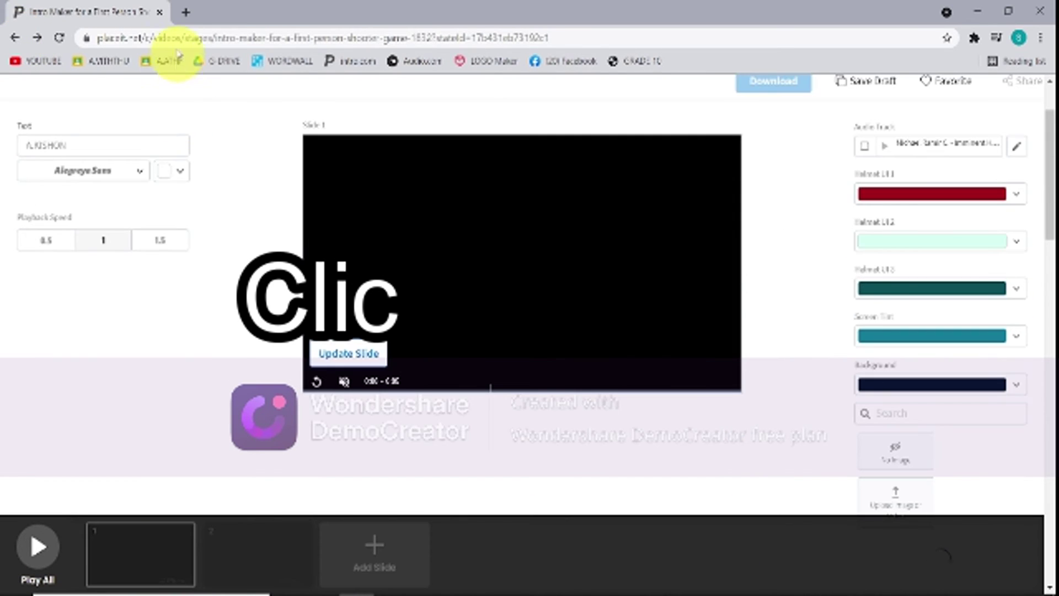
pyautogui.click(185, 12)
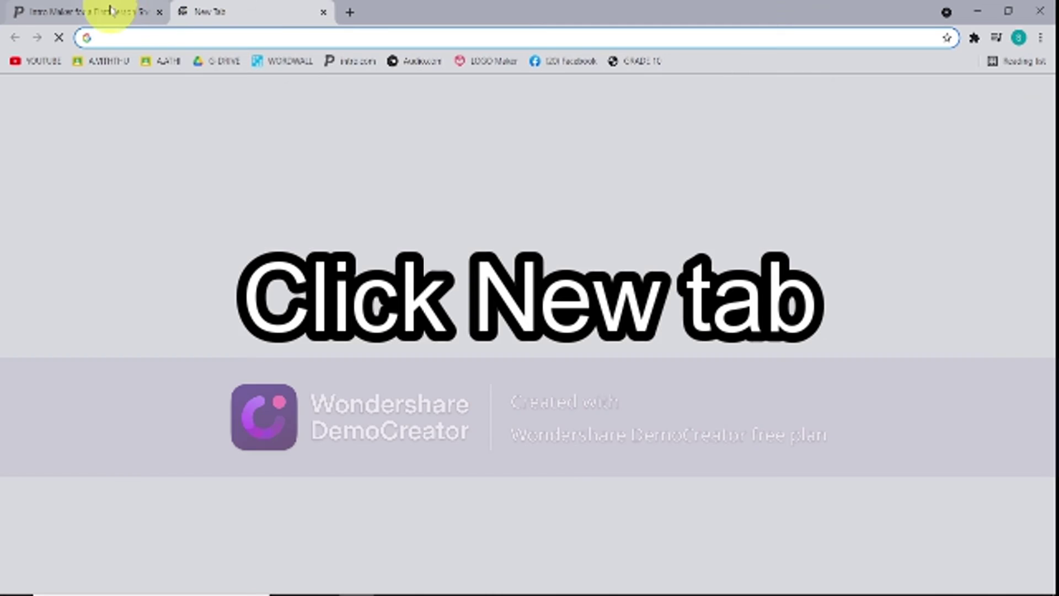
pyautogui.click(154, 11)
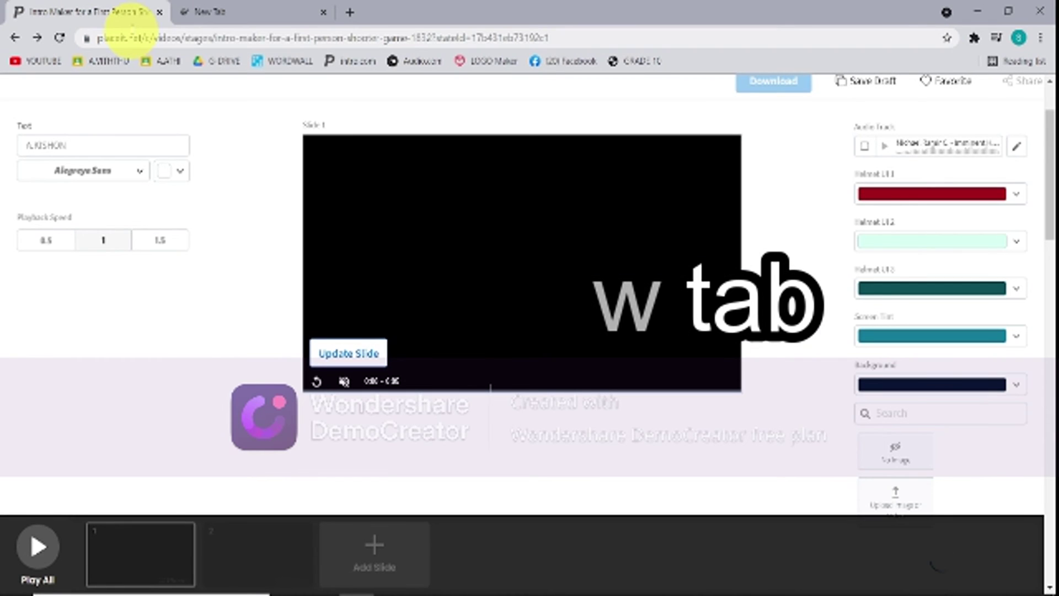
pyautogui.click(159, 12)
# Step: Load the Placeit video intro maker page and copy its full URL
pyautogui.click(190, 36)
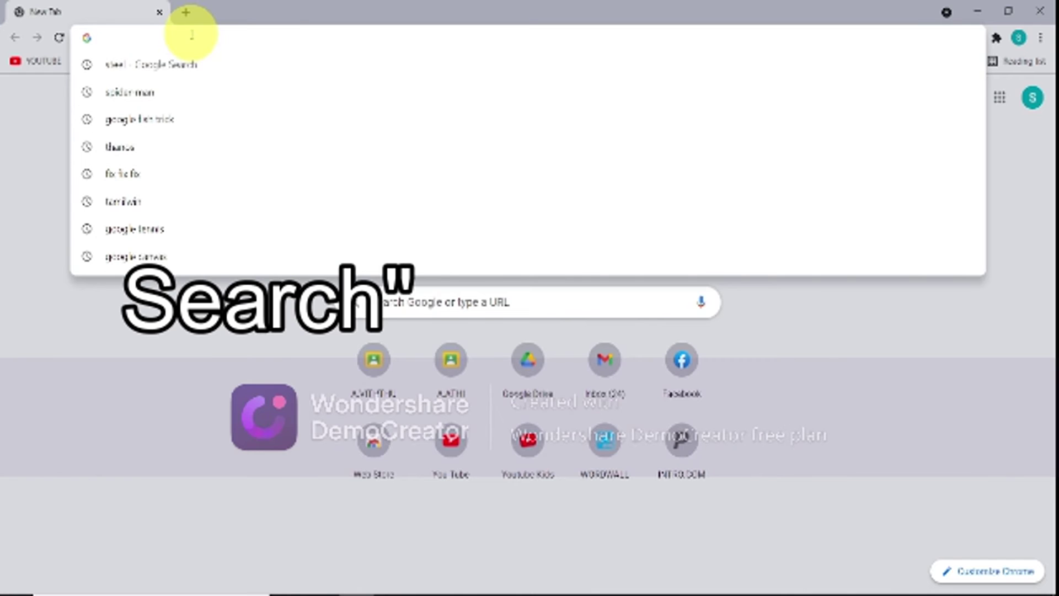
pyautogui.write('pl')
pyautogui.press('Return')
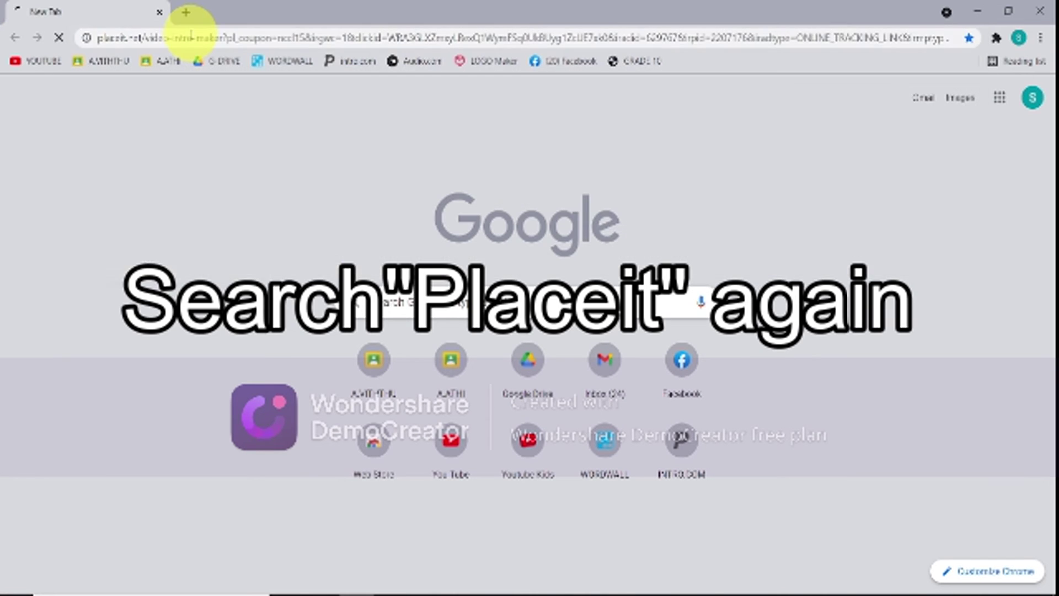
pyautogui.click(932, 38)
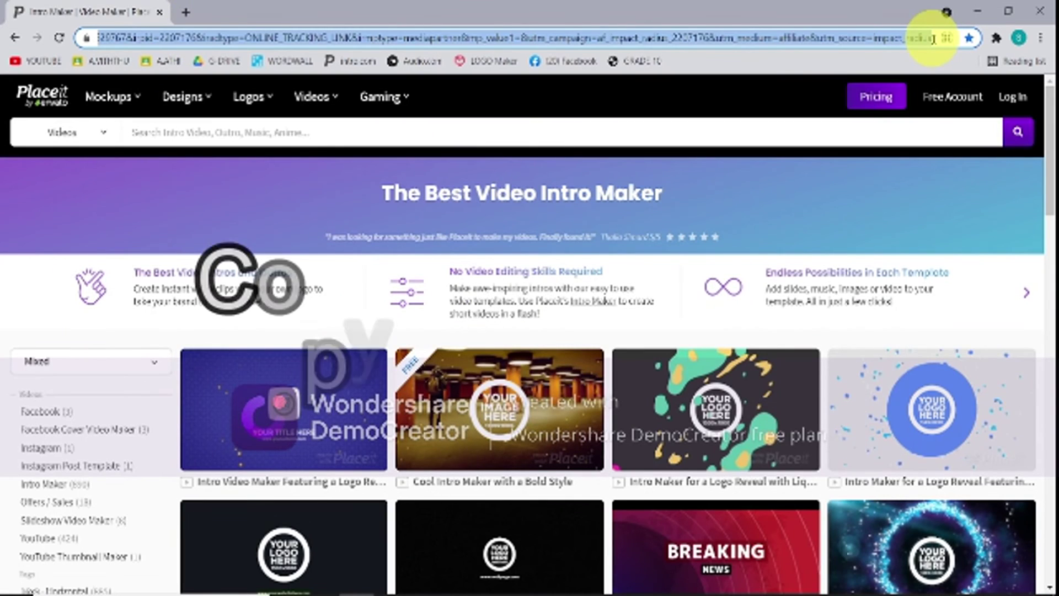
pyautogui.rightClick(607, 38)
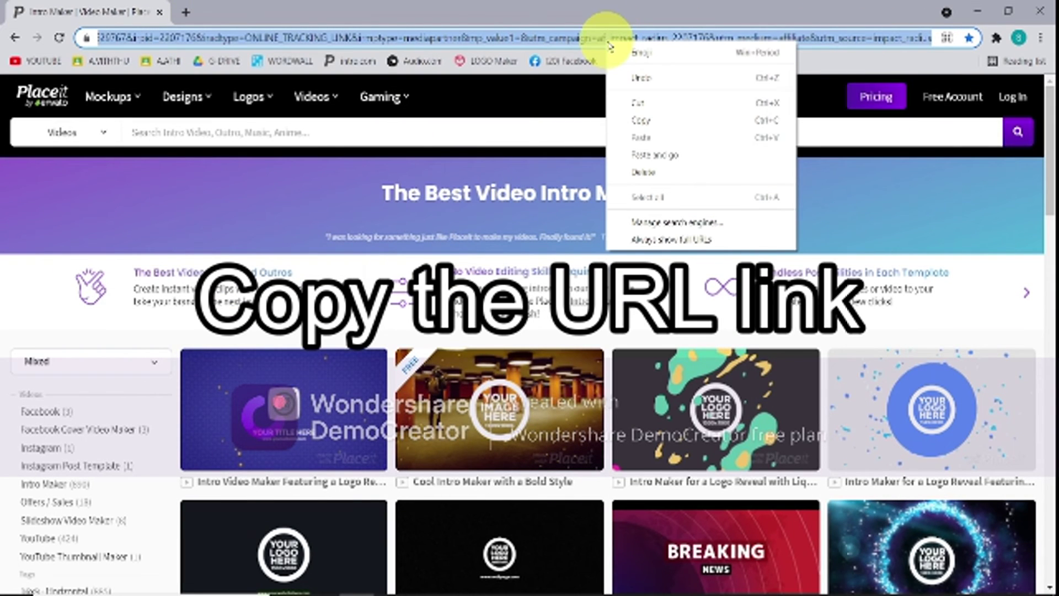
pyautogui.click(640, 119)
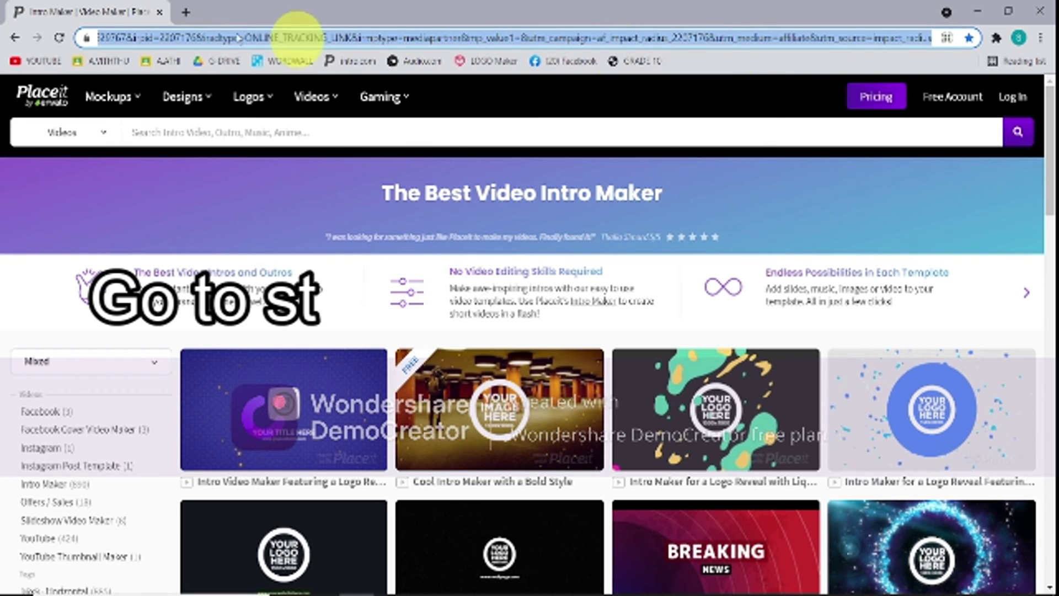
# Step: In a new tab, add a page named "For intros" to the bookmarks bar, using the copied Placeit URL
pyautogui.click(185, 13)
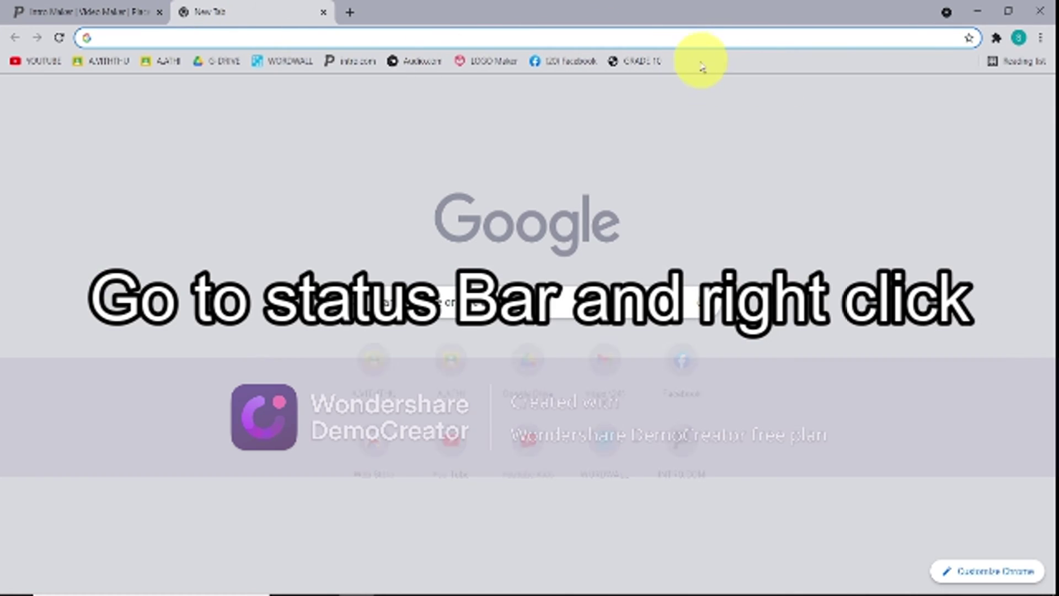
pyautogui.rightClick(712, 62)
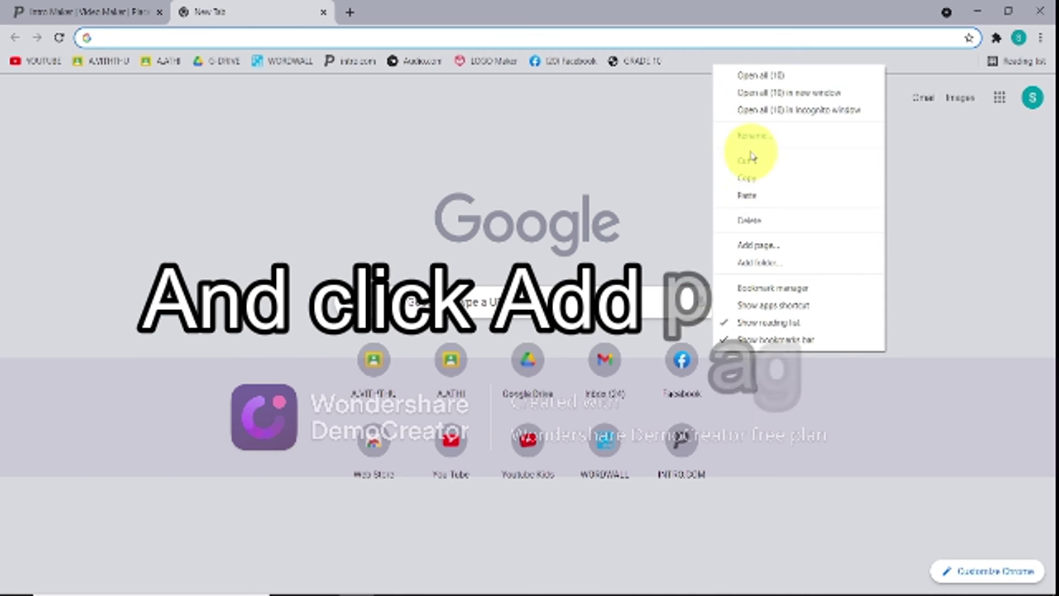
pyautogui.click(803, 245)
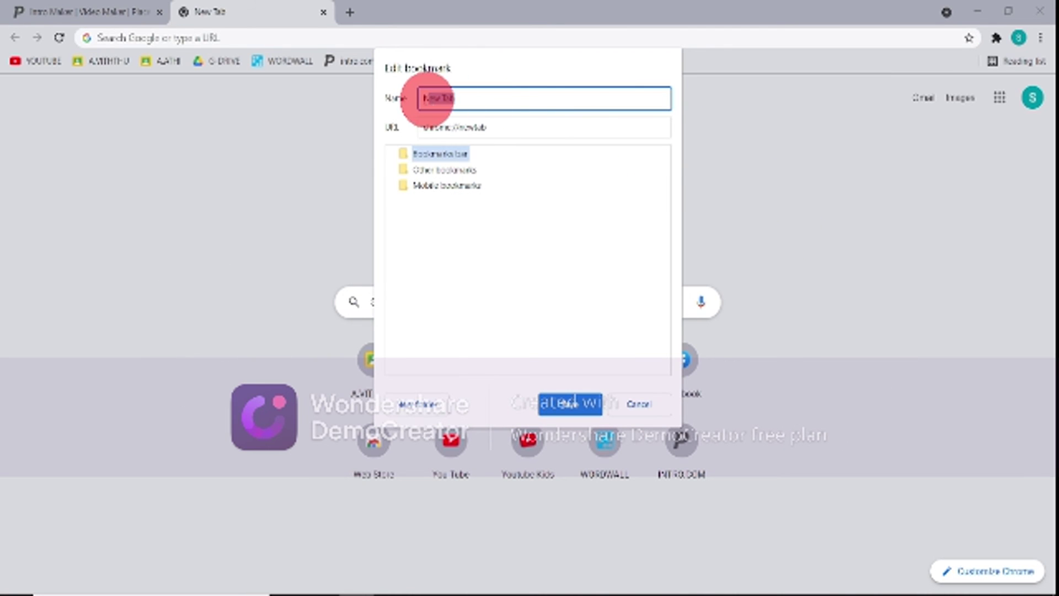
pyautogui.write('P')
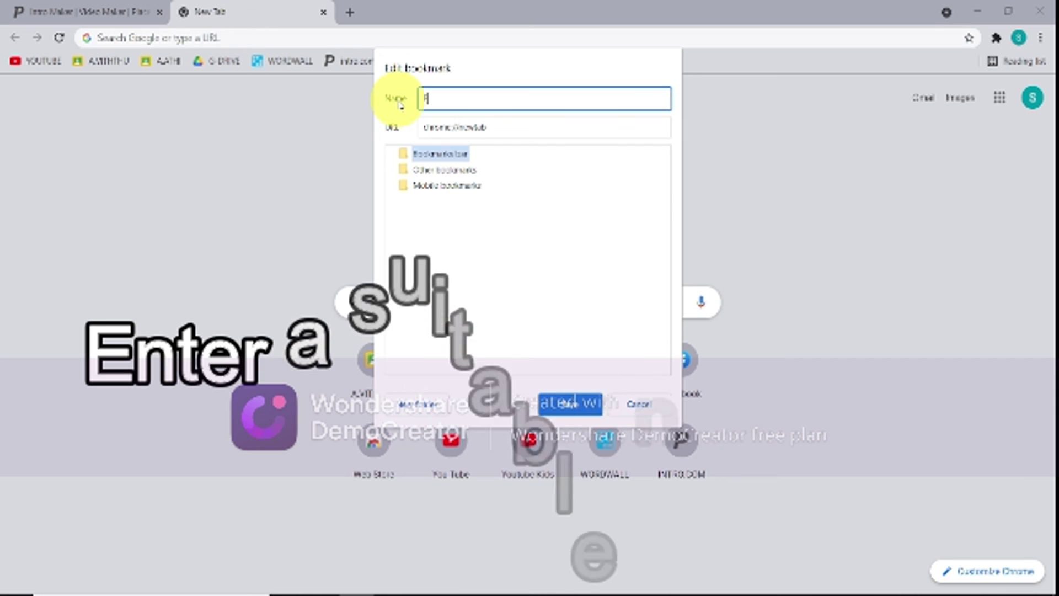
pyautogui.write('or intros')
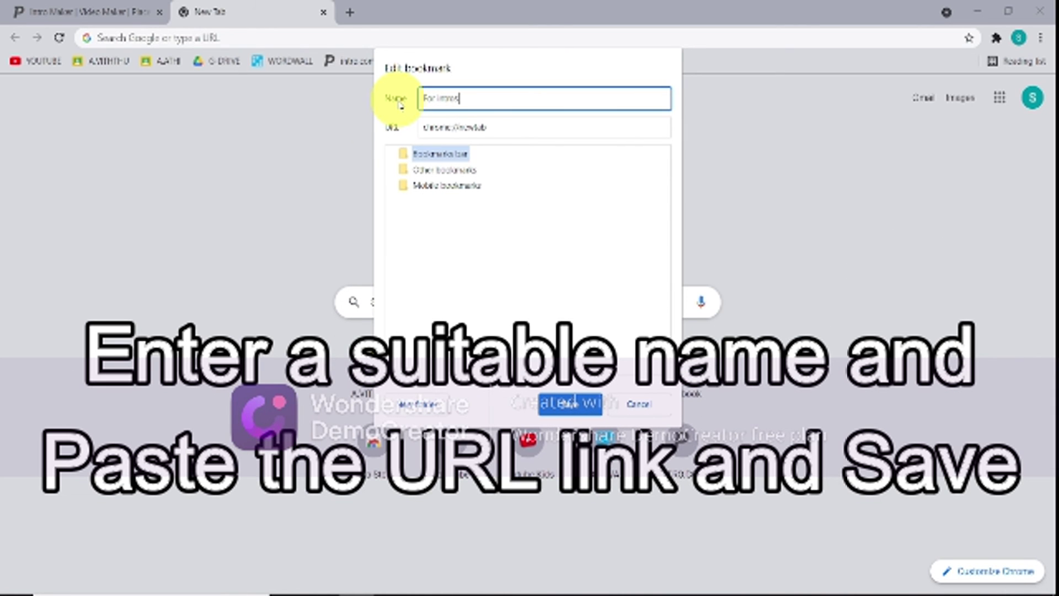
pyautogui.click(412, 135)
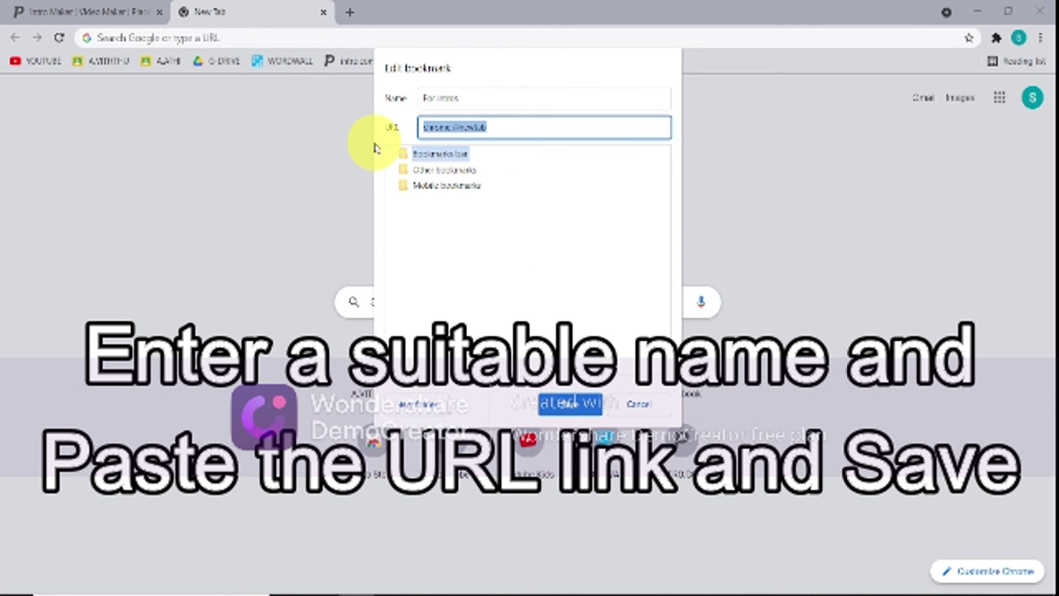
pyautogui.rightClick(426, 133)
pyautogui.click(456, 224)
pyautogui.click(570, 404)
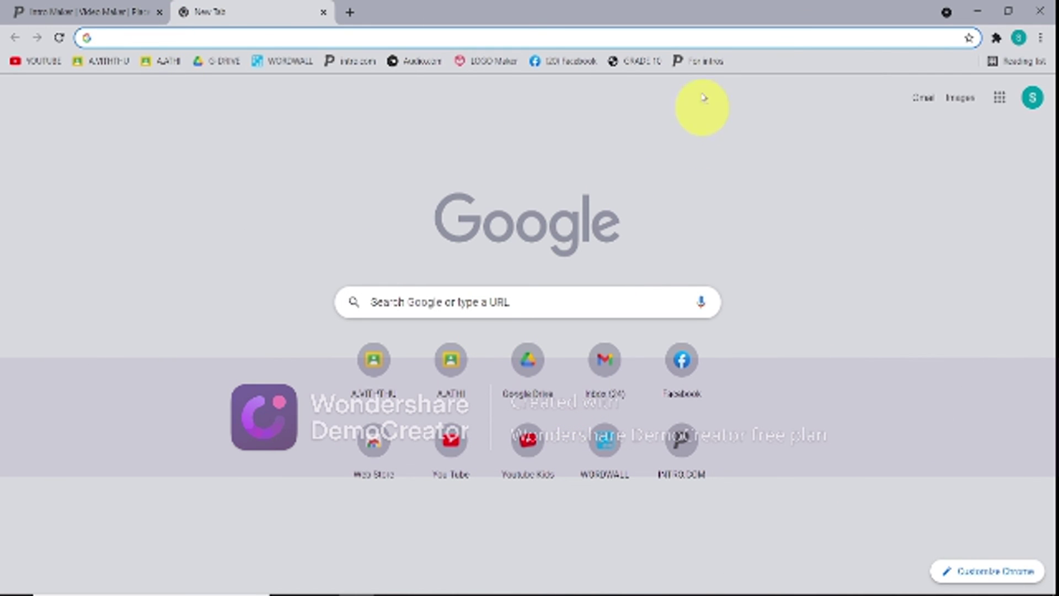
# Step: Close the old Placeit tab and test the For intros bookmark, dismissing the page overlay and browsing the intro templates
pyautogui.click(158, 13)
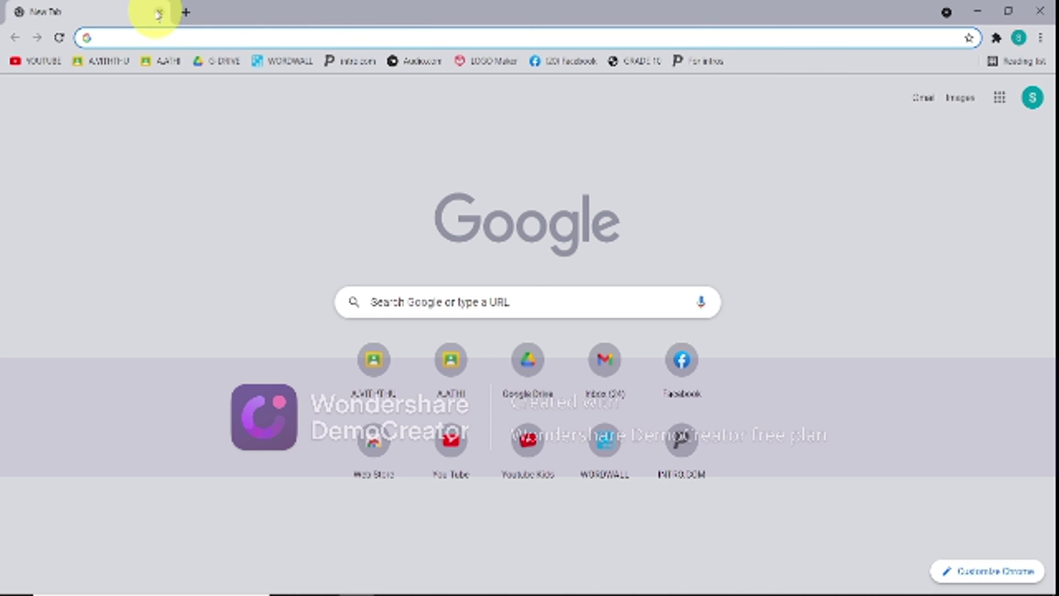
pyautogui.click(694, 62)
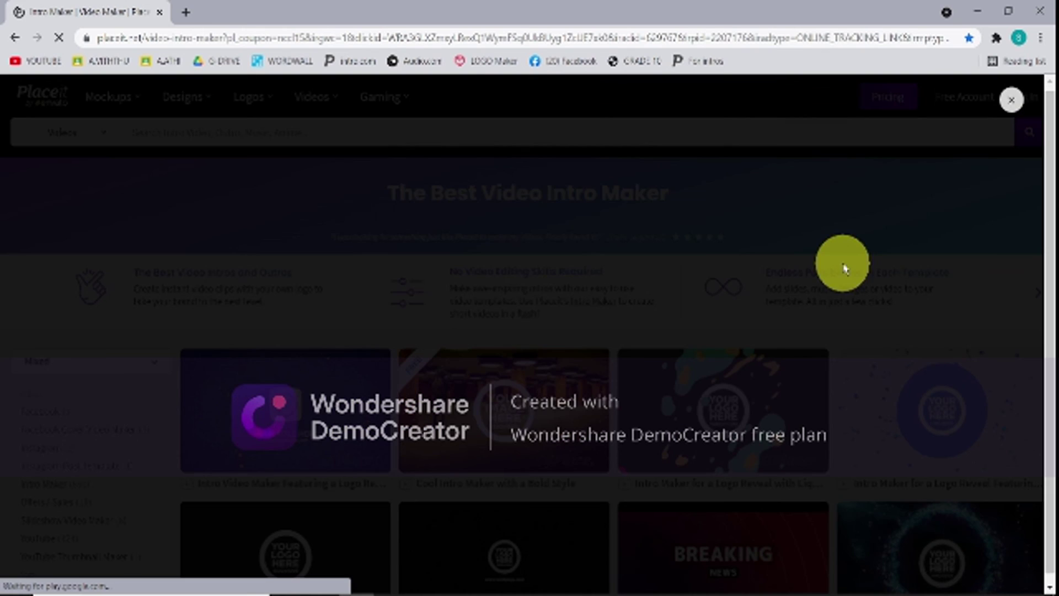
pyautogui.click(1010, 93)
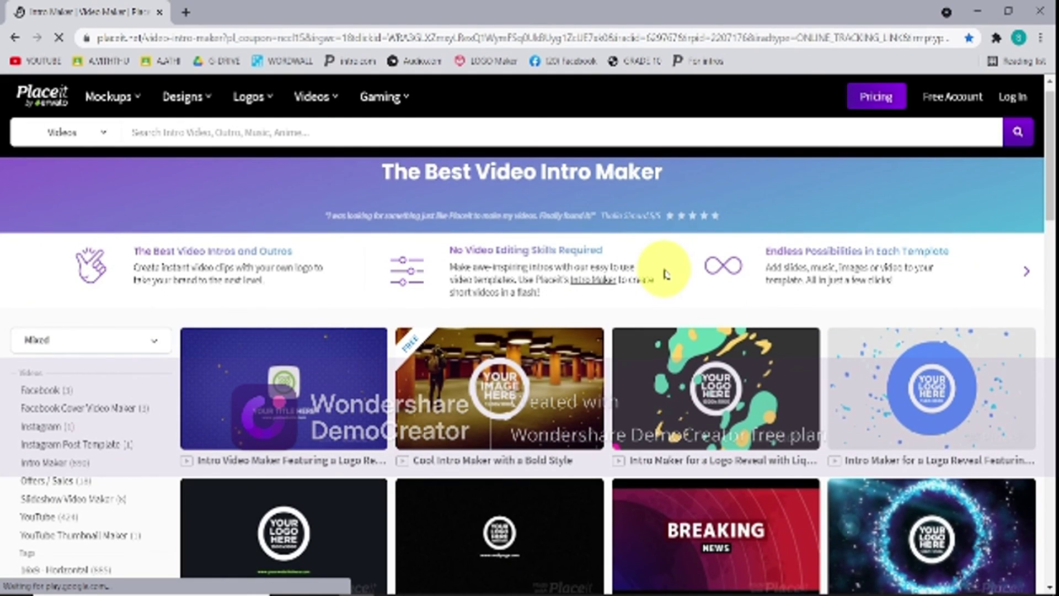
pyautogui.scroll(-8, 662, 272)
pyautogui.scroll(-6, 1041, 284)
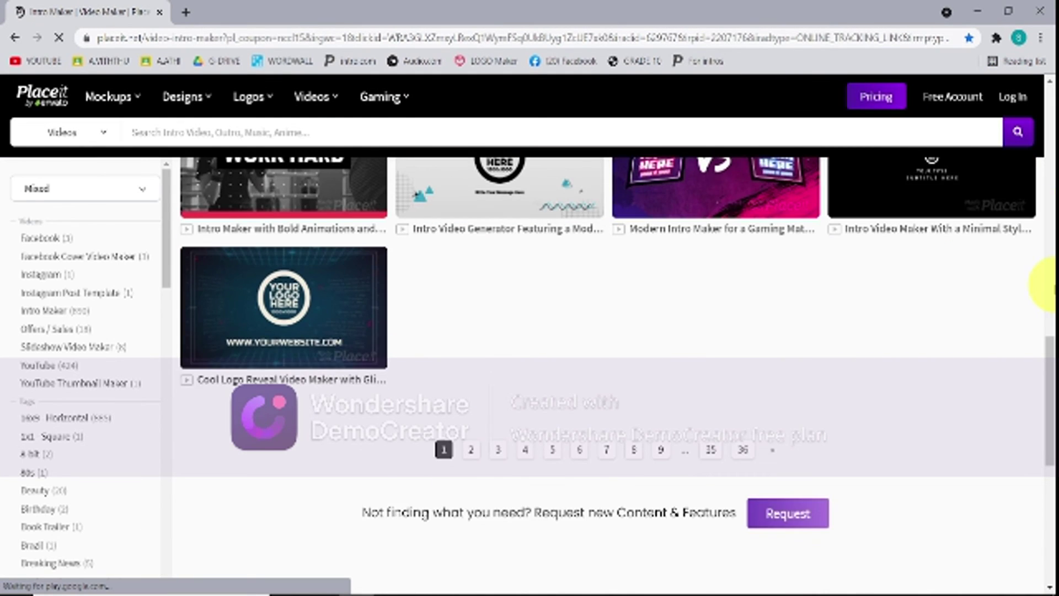
pyautogui.scroll(2, 1040, 283)
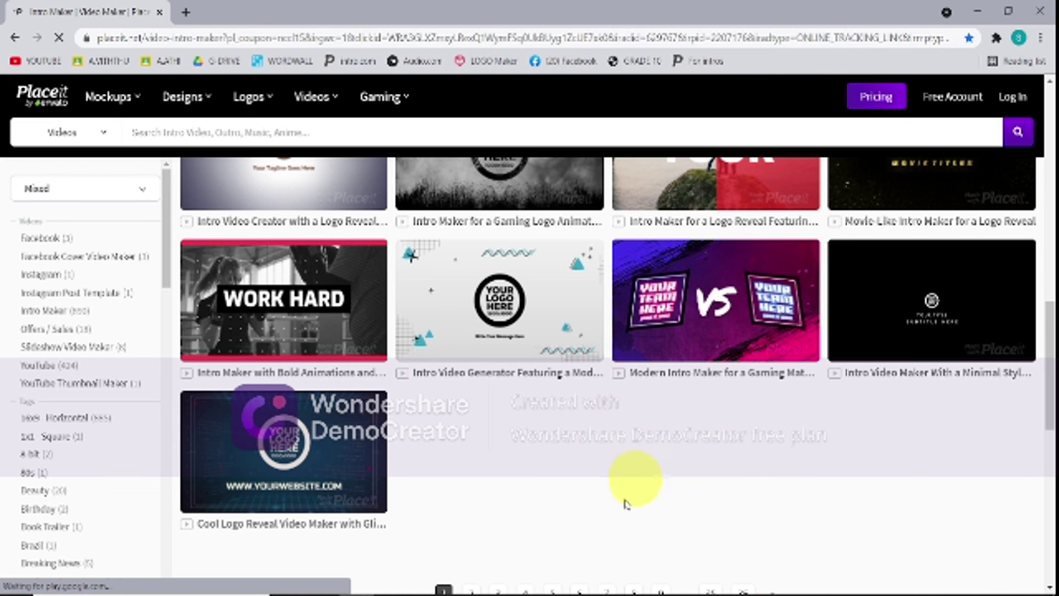
pyautogui.scroll(-3, 1043, 419)
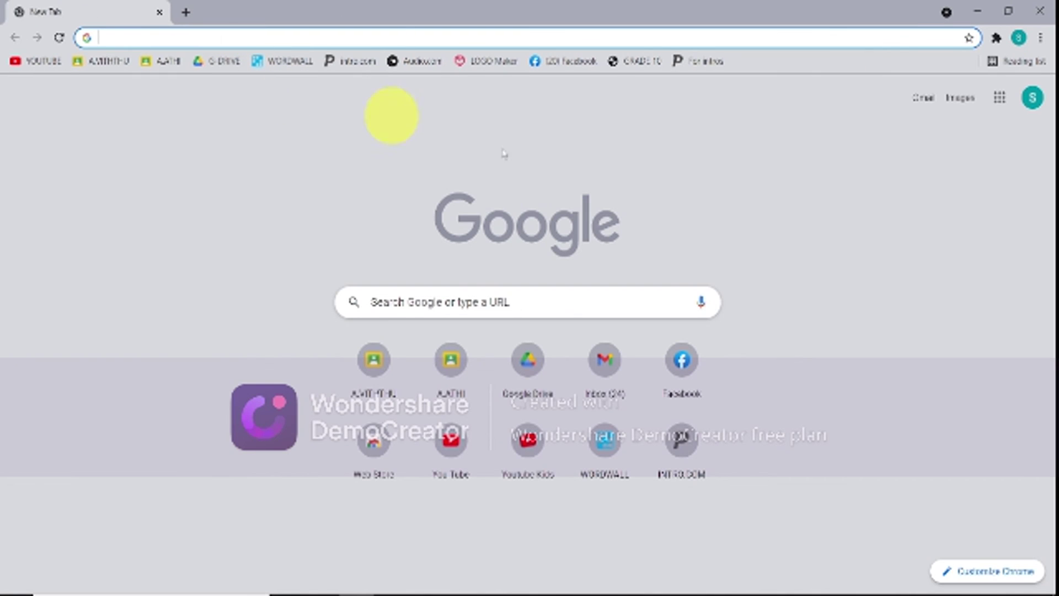